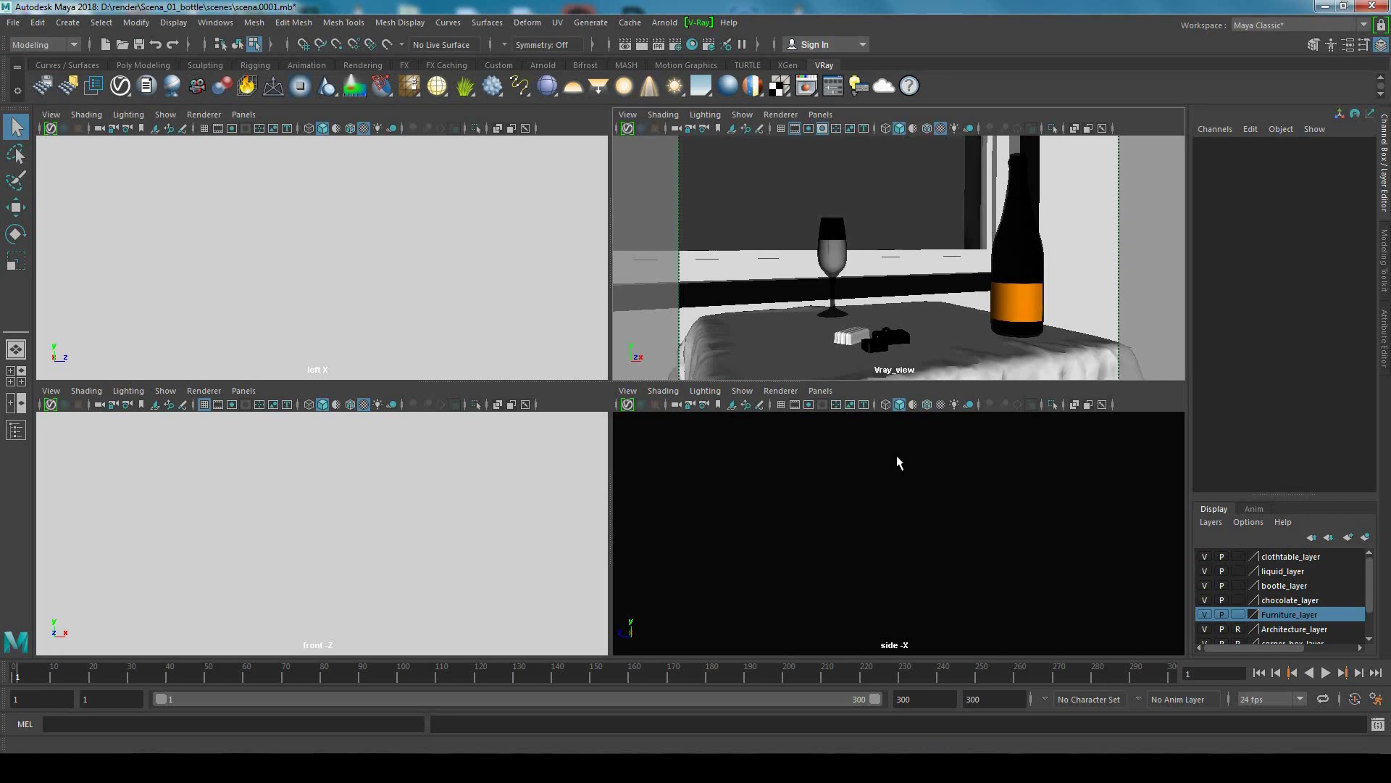
- Review the scene's render settings, then open the Scena_01_bottle project folder in a file browser
left_click(676, 53)
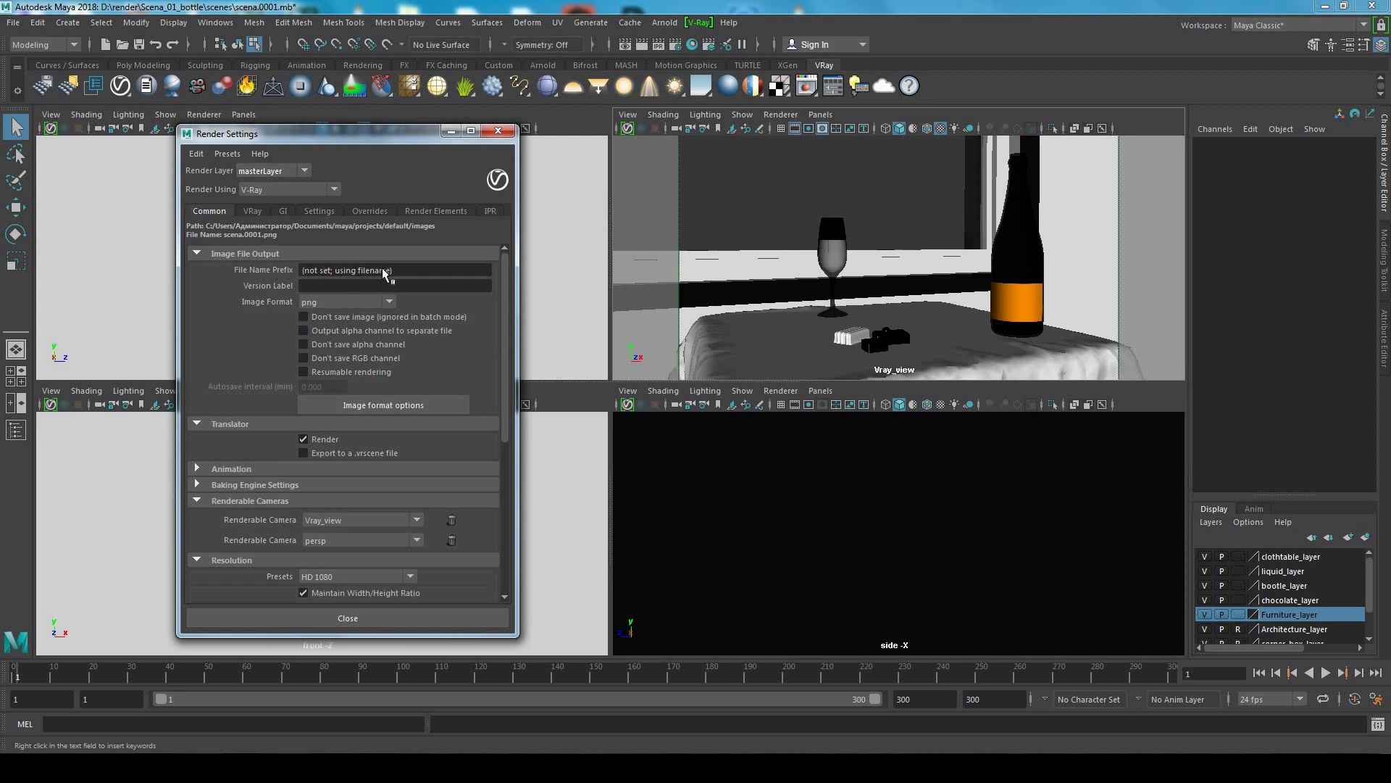
mouse_move(386, 271)
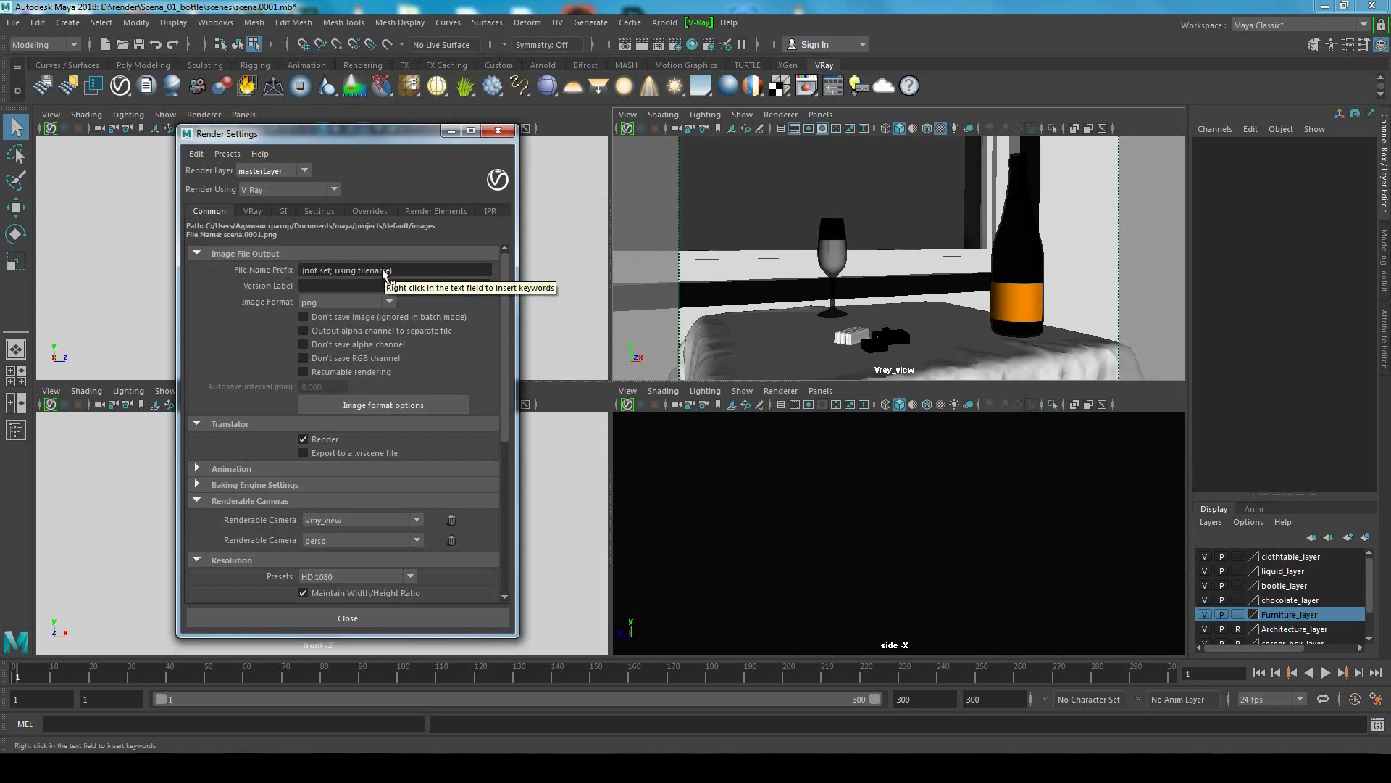
left_click(511, 133)
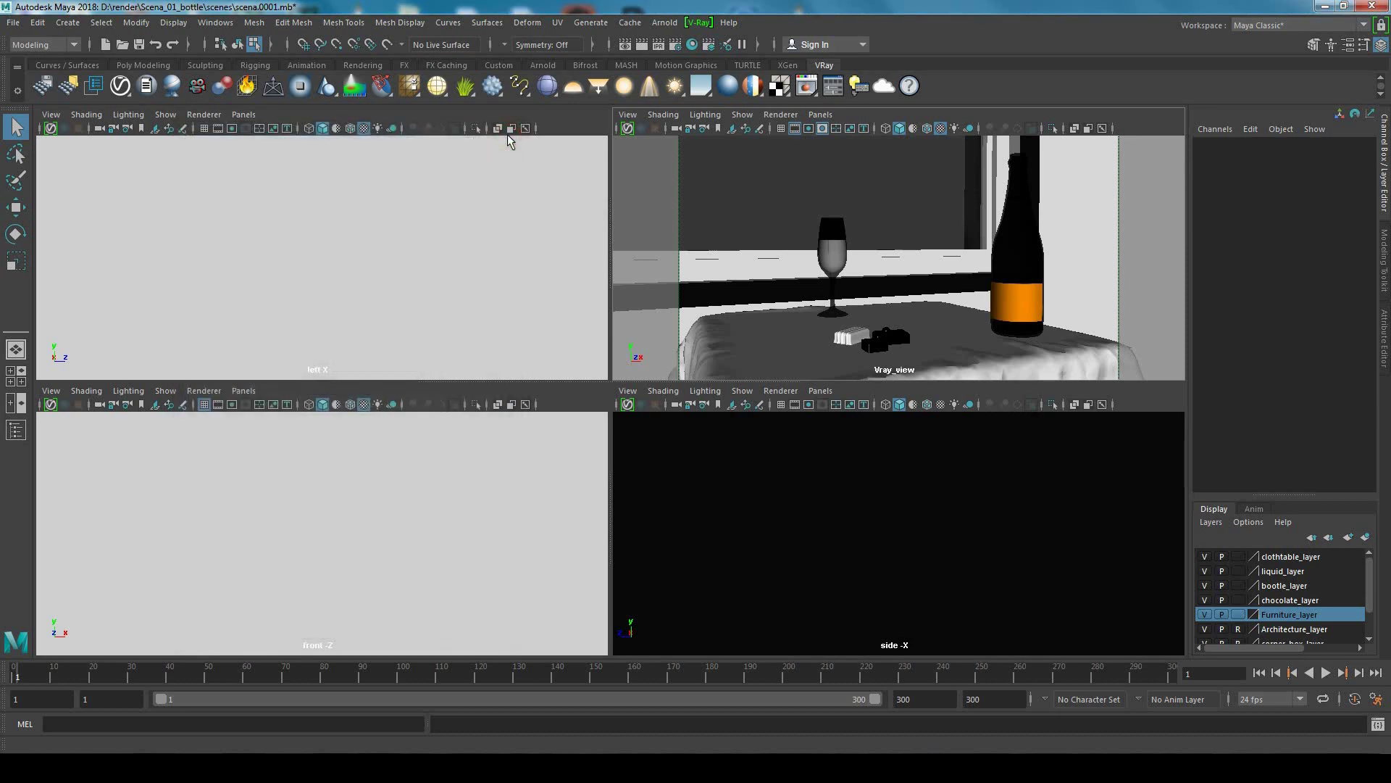
left_click(14, 22)
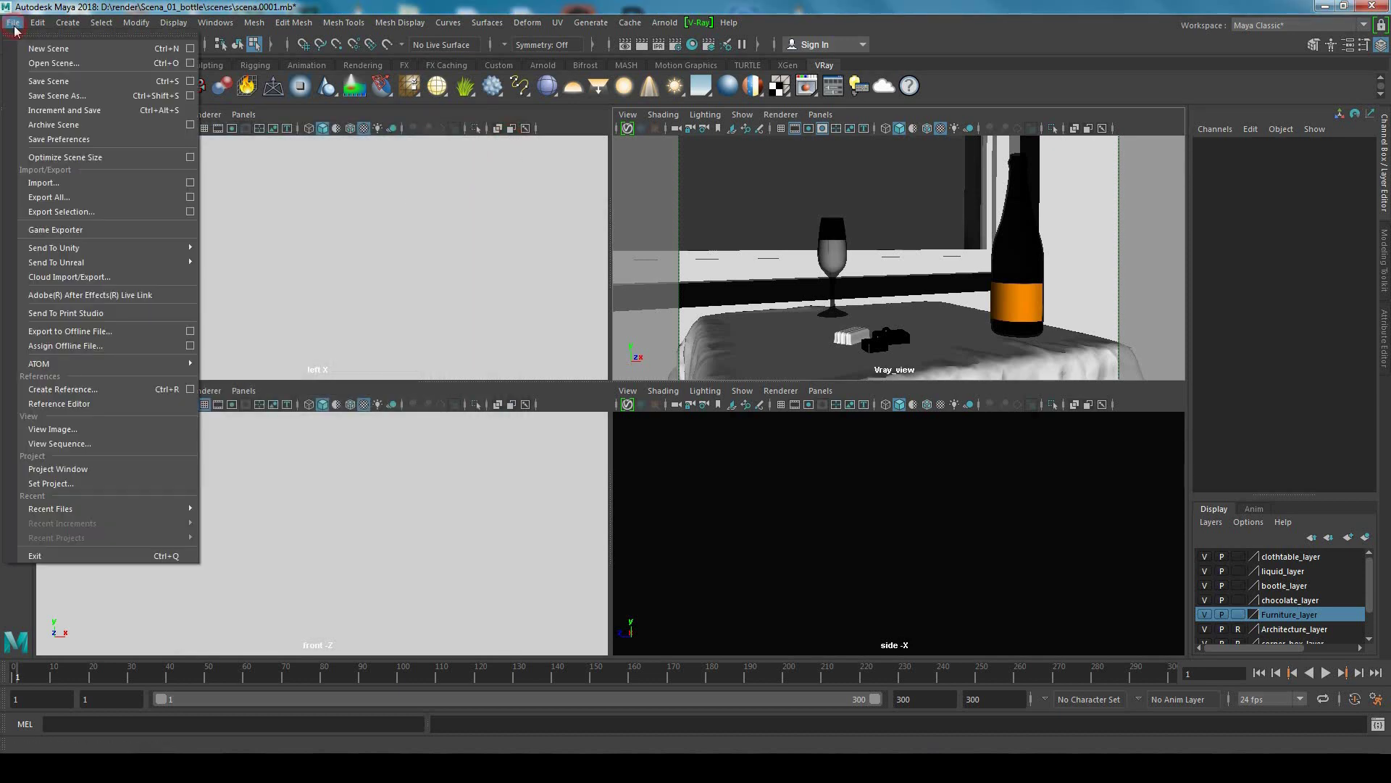
left_click(55, 95)
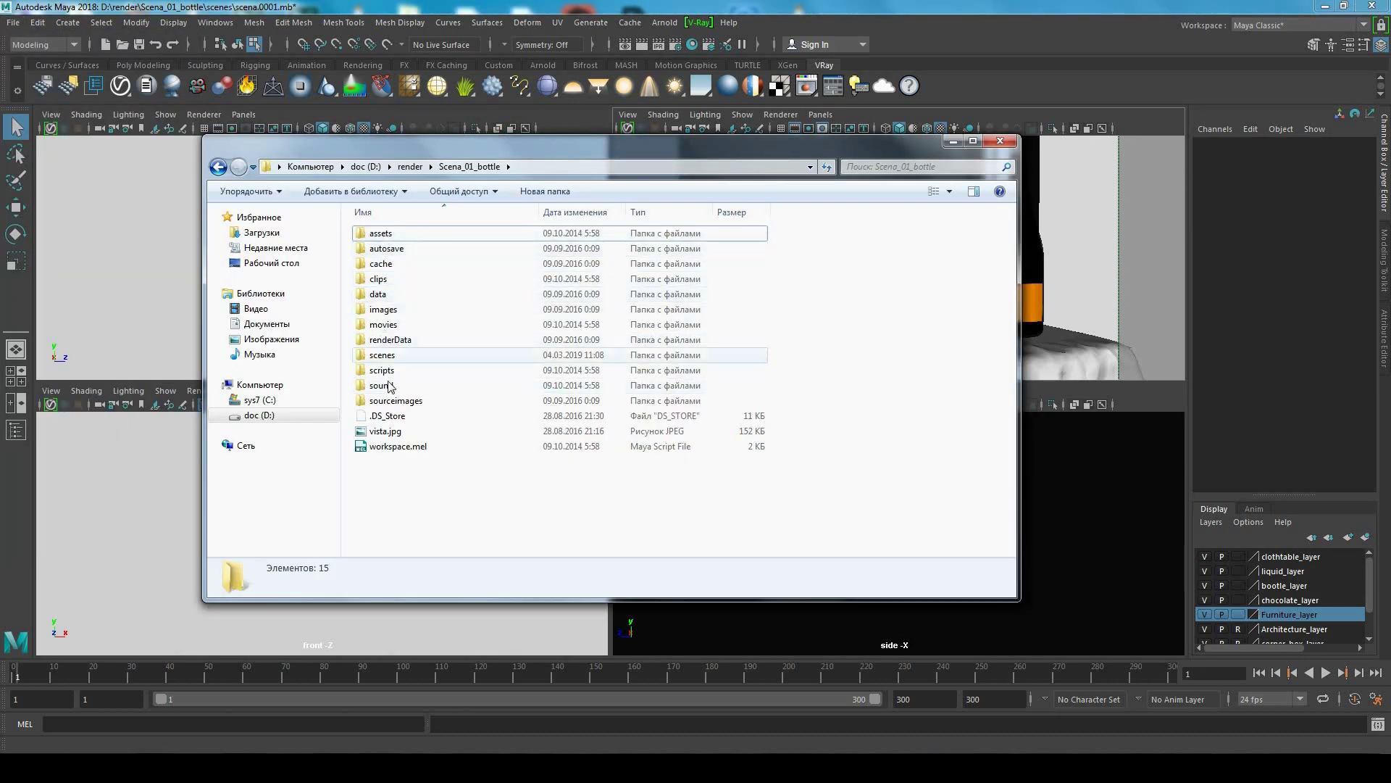
- Select every item in the project folder and pack them into Scena_01_bottle.rar
left_click_drag(398, 485, 380, 233)
right_click(384, 234)
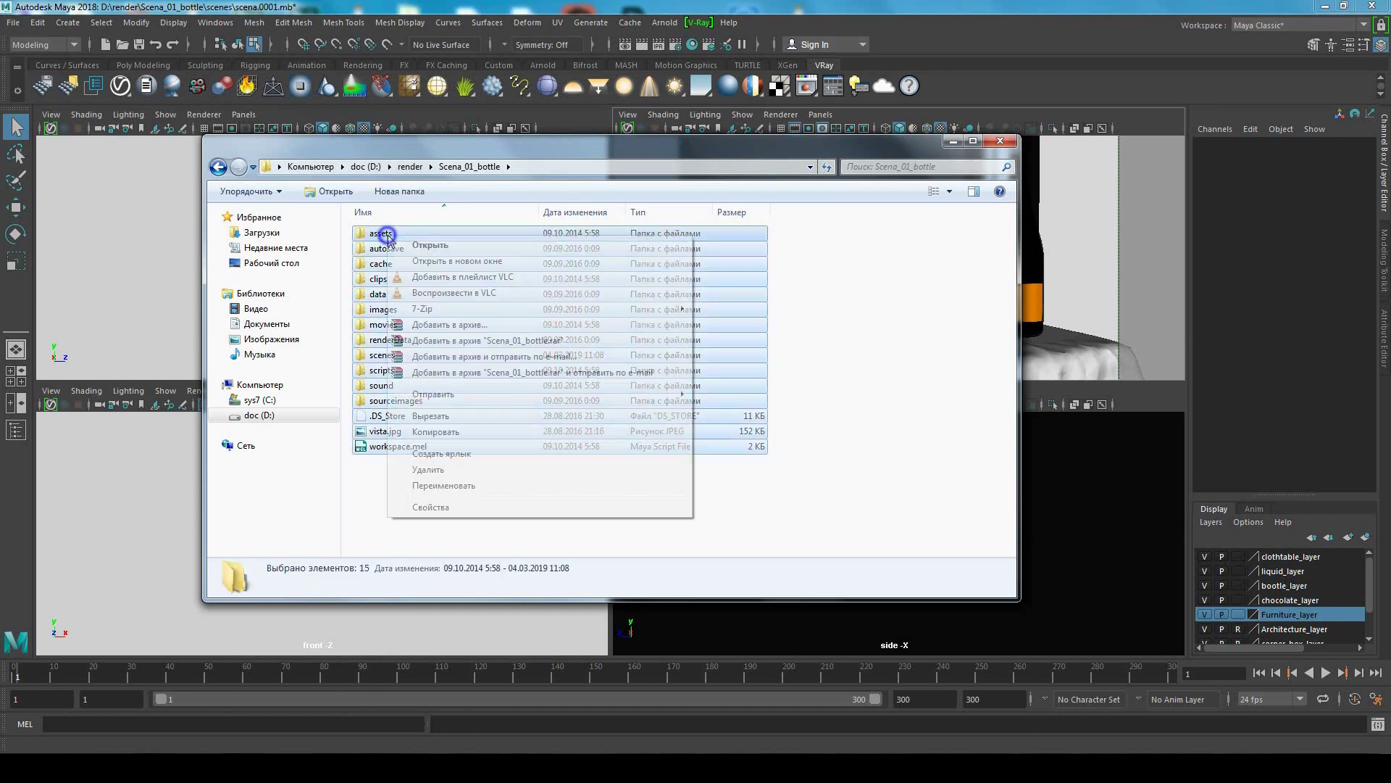
key("Escape")
left_click(724, 522)
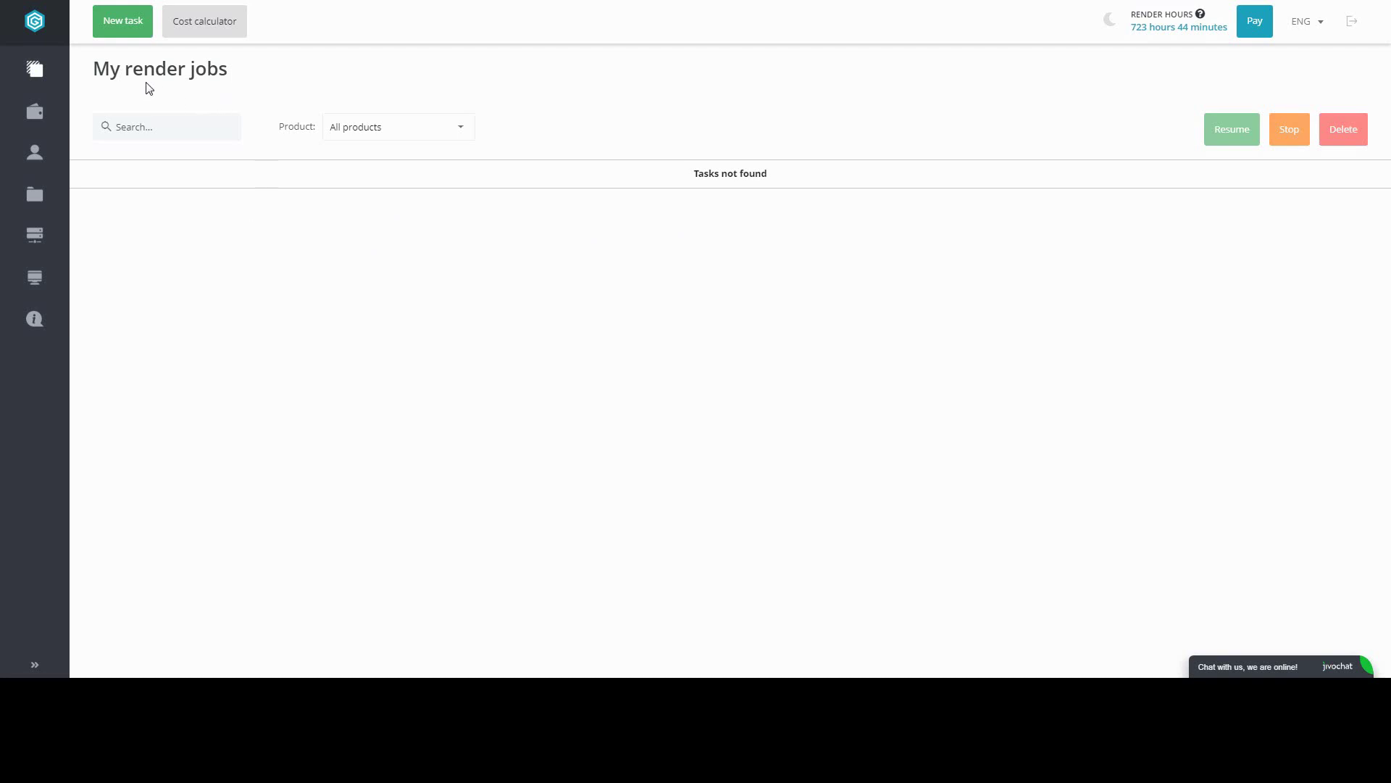
- Create a new render task with Maya chosen under CPU render
left_click(124, 21)
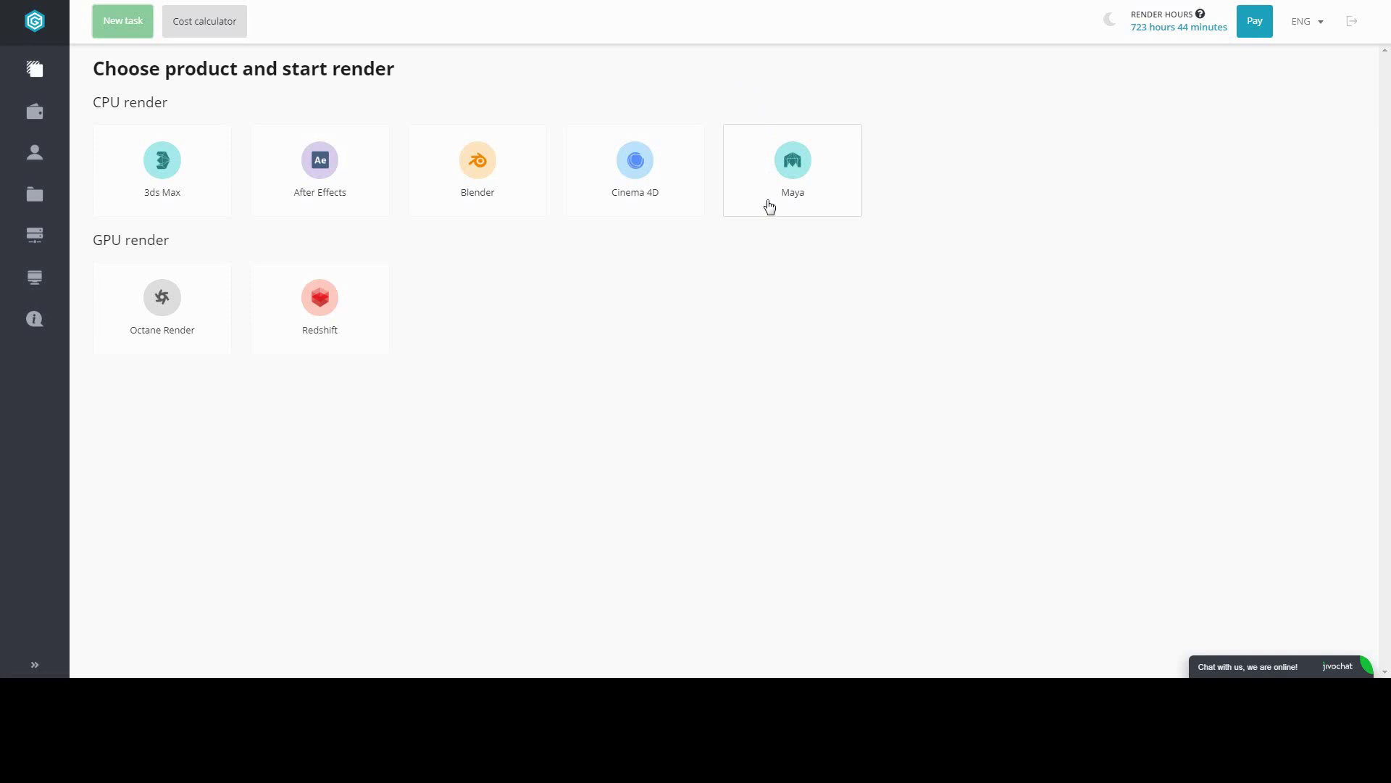
left_click(794, 200)
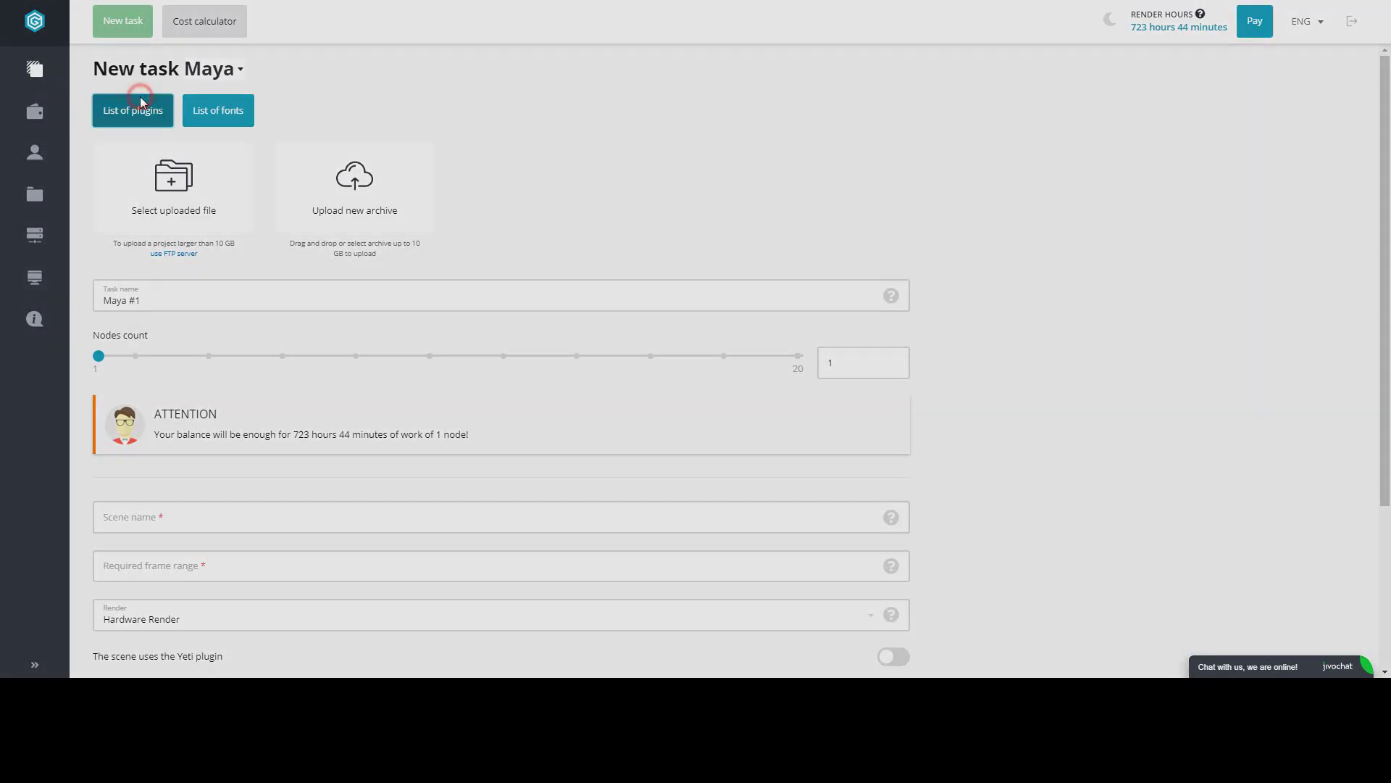
left_click(133, 110)
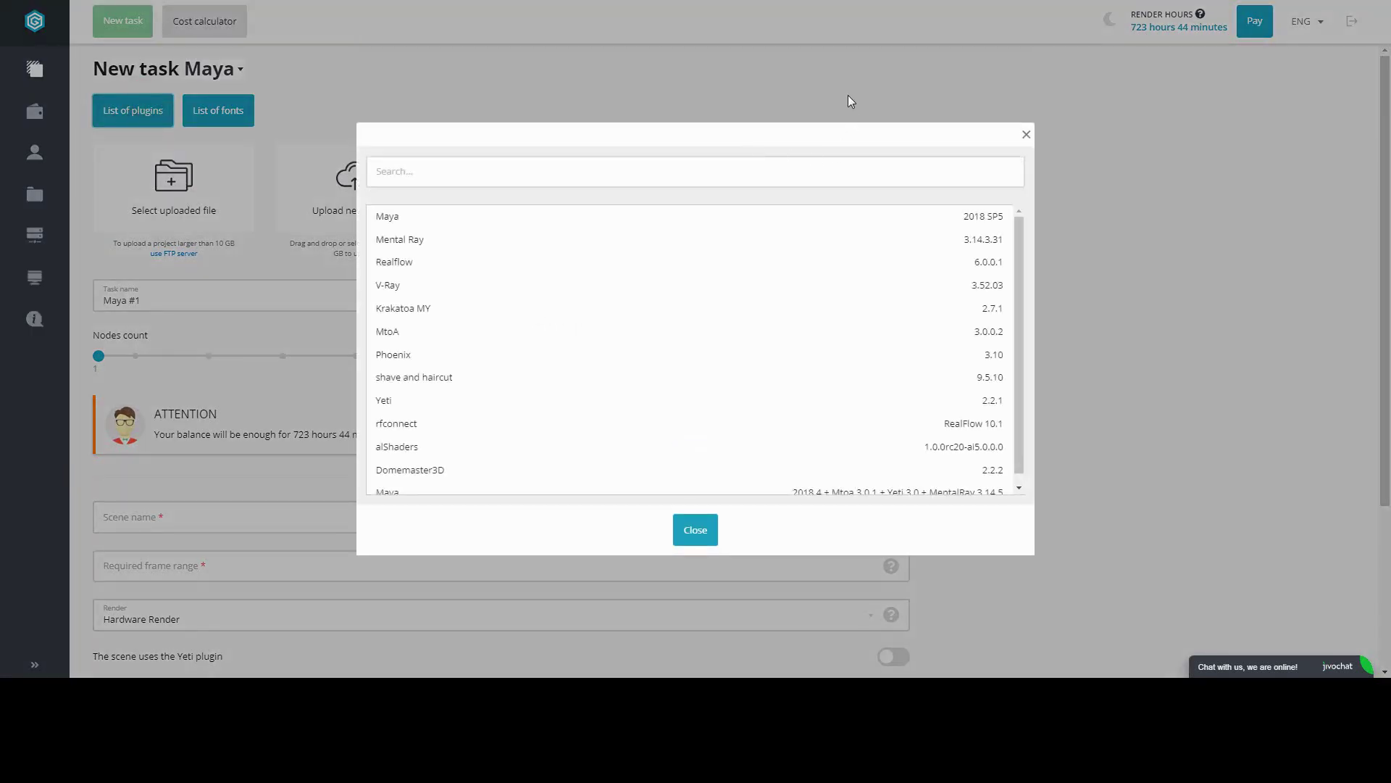
left_click(1026, 139)
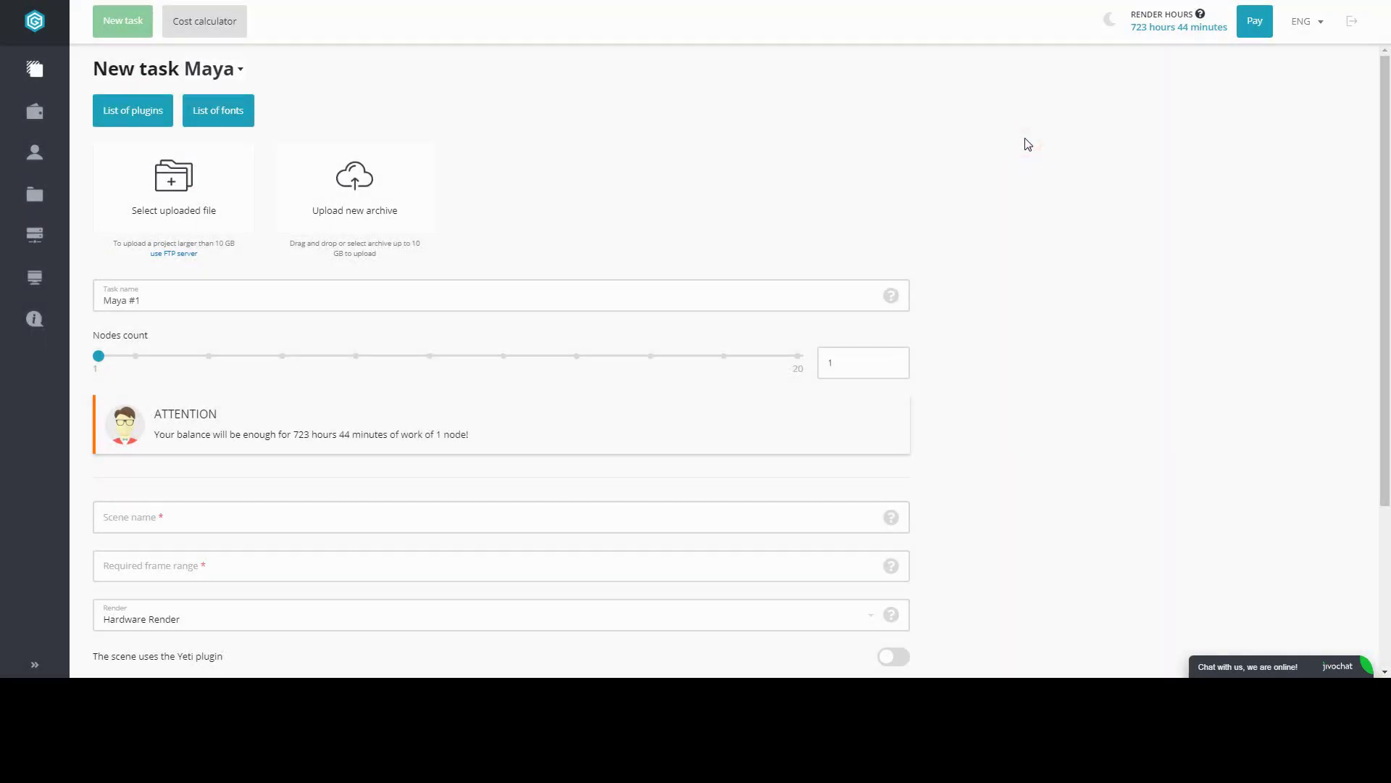
left_click(240, 122)
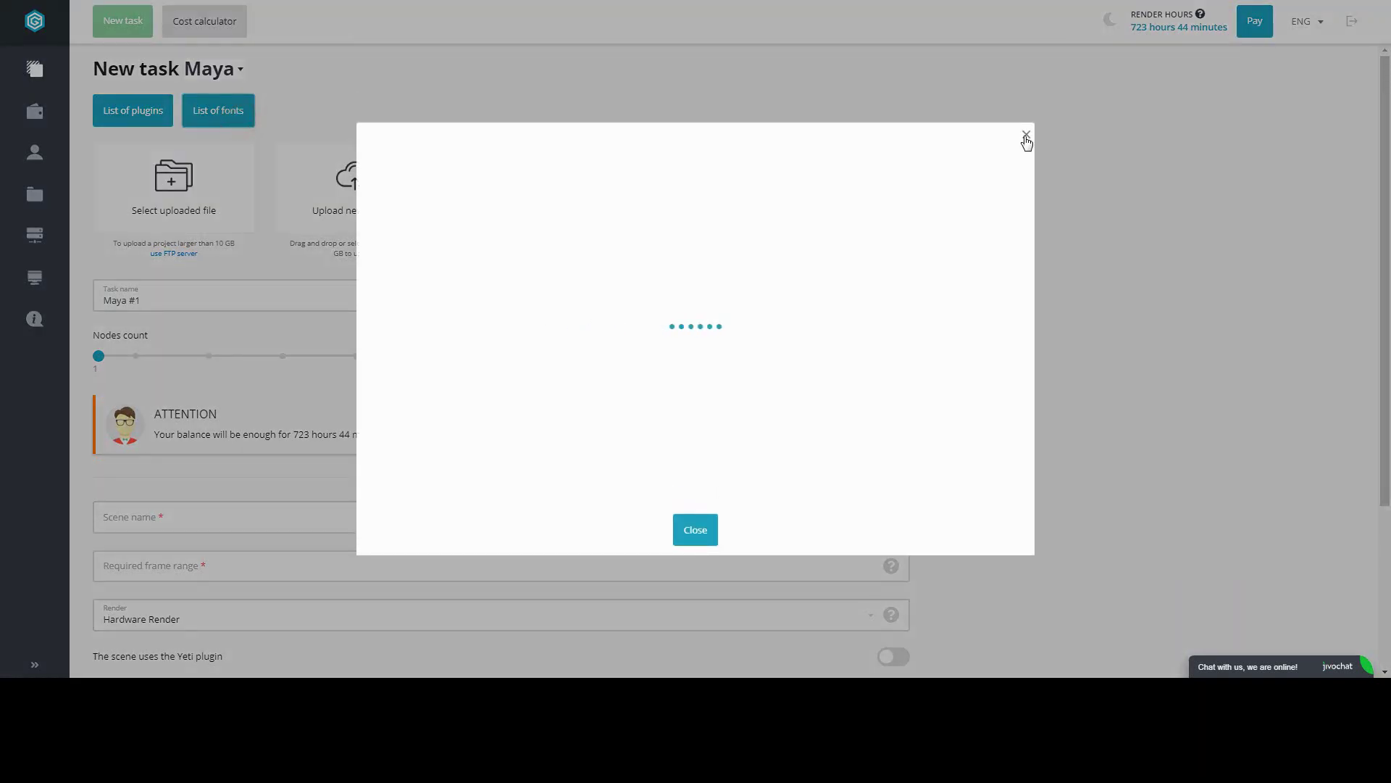
left_click(1026, 140)
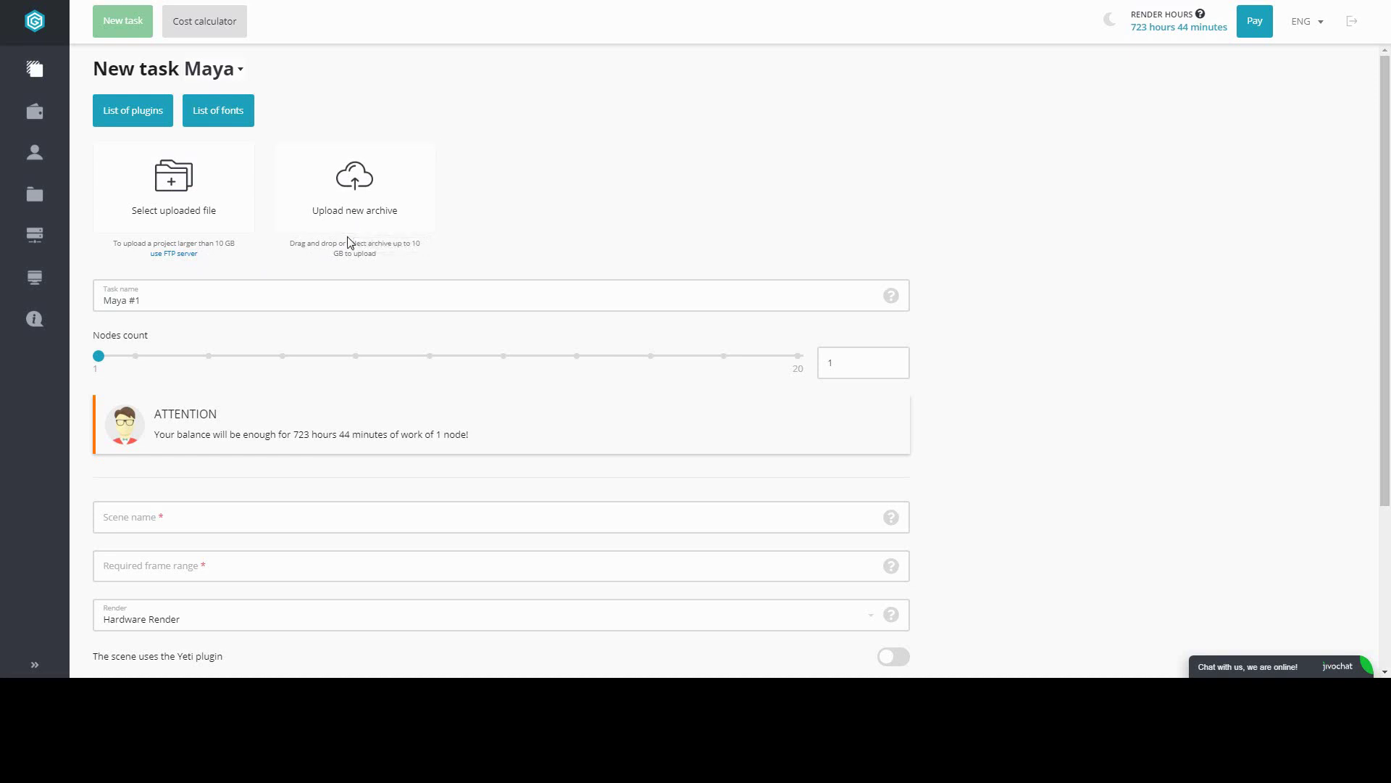
- Upload Maya.zip to the task, auto-filling scene scena.mb, frame 0 and V-Ray
left_click(350, 213)
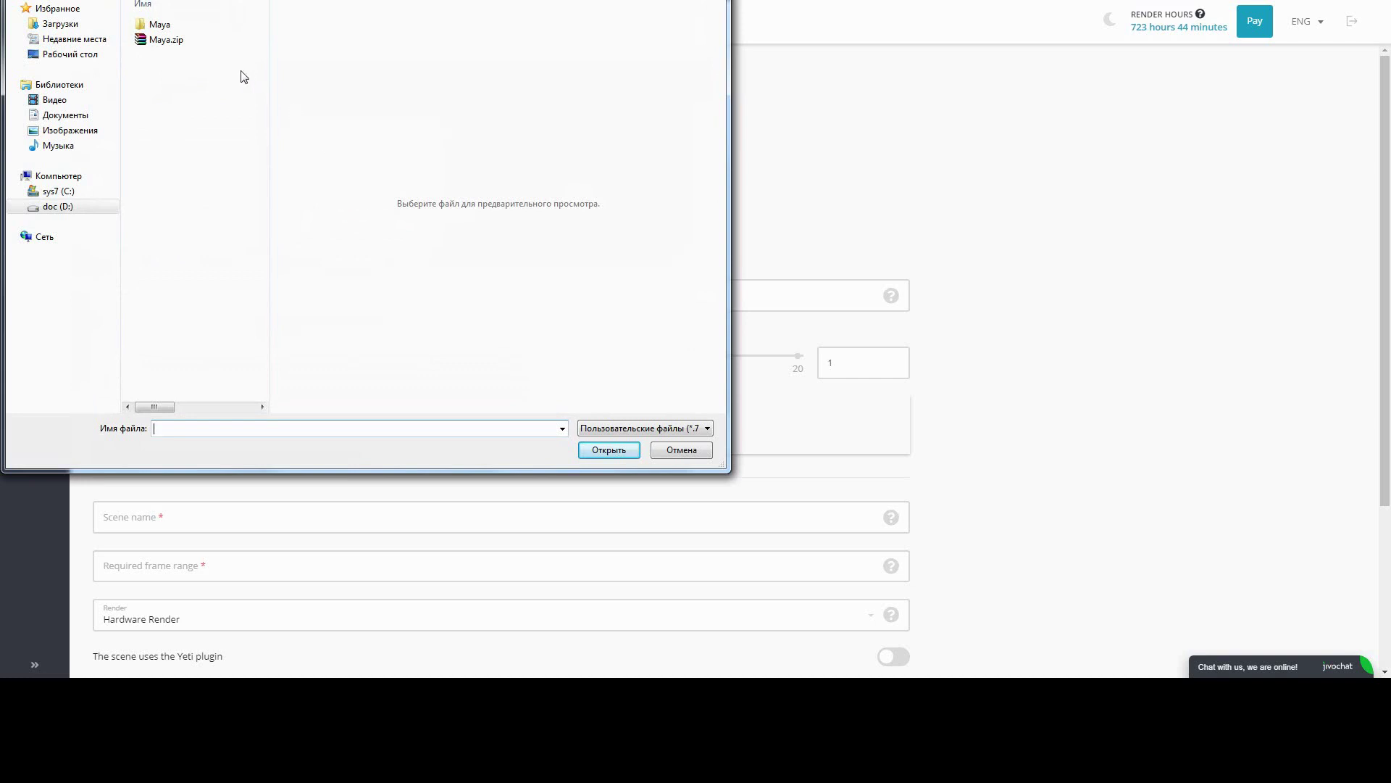
left_click(169, 40)
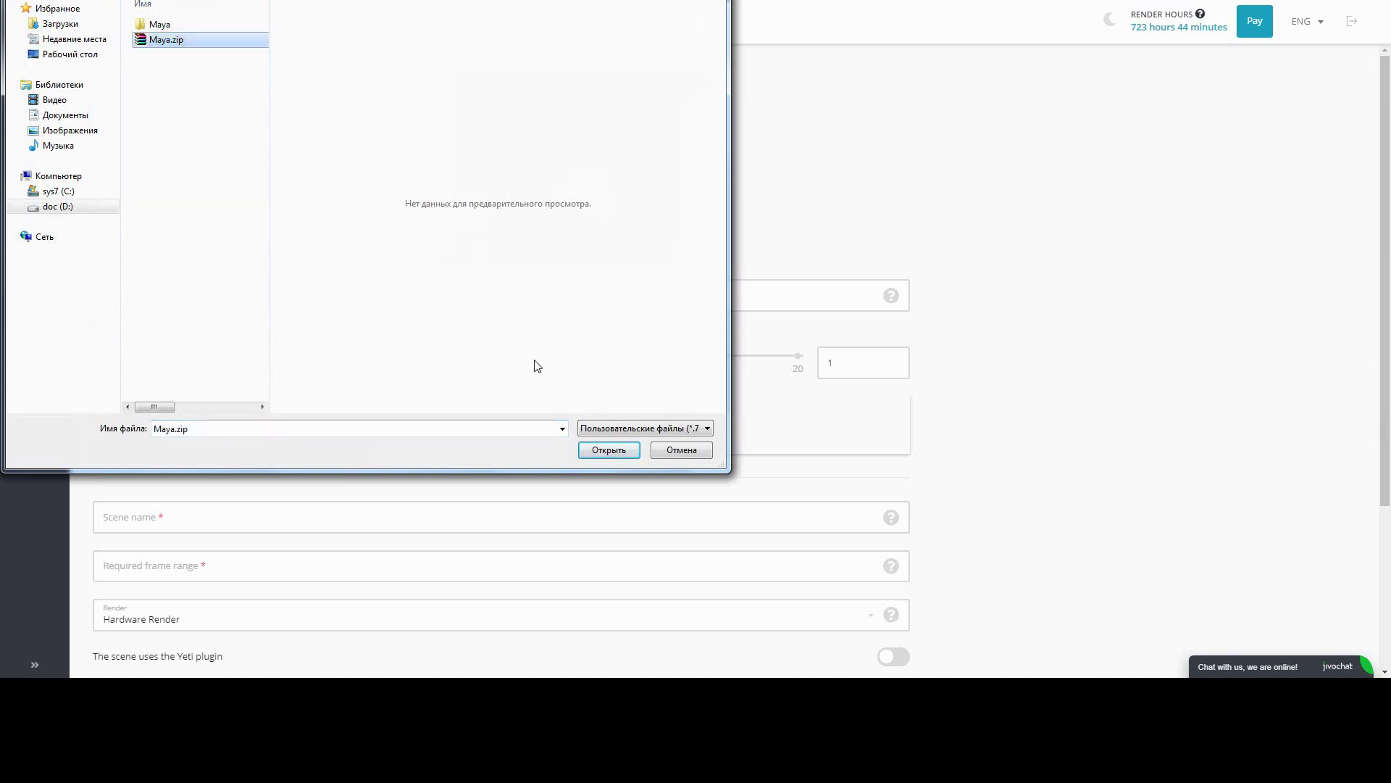
left_click(609, 450)
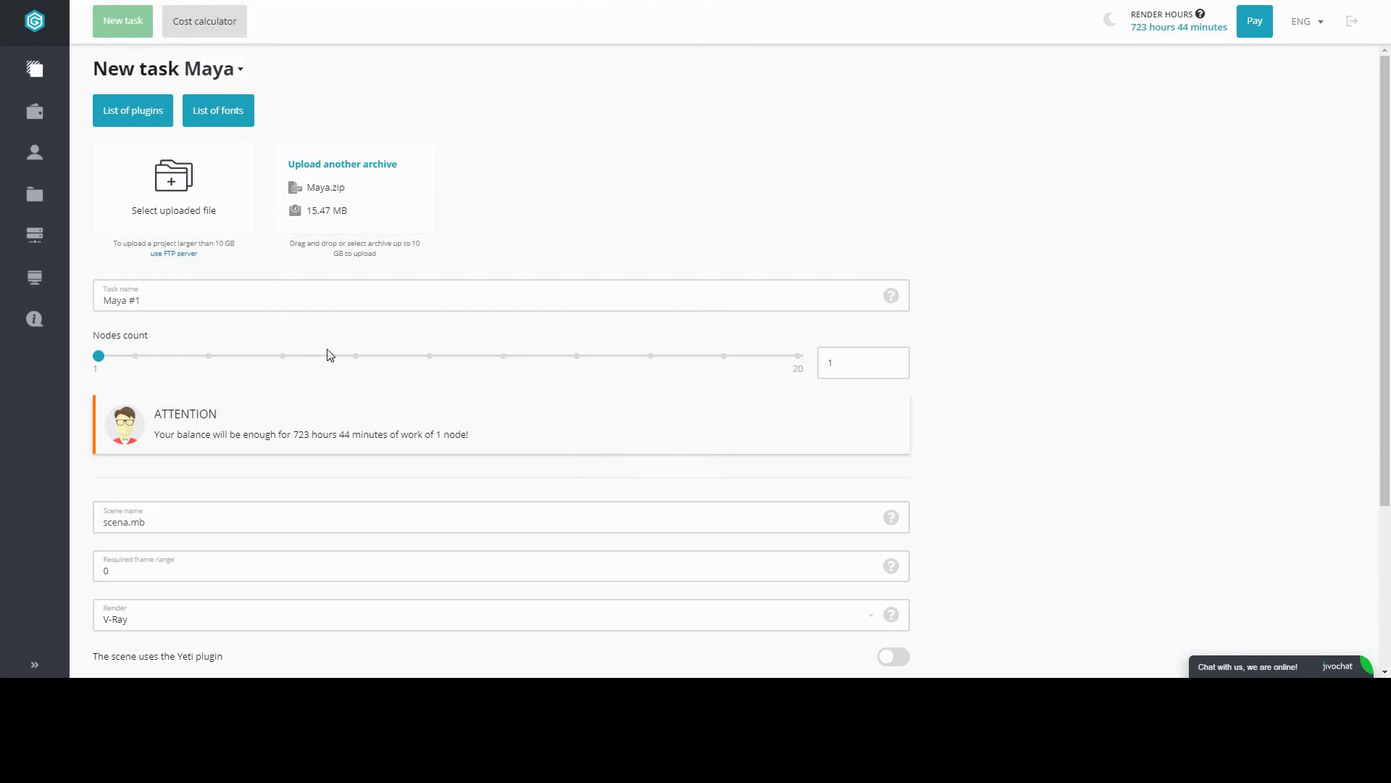
left_click(267, 305)
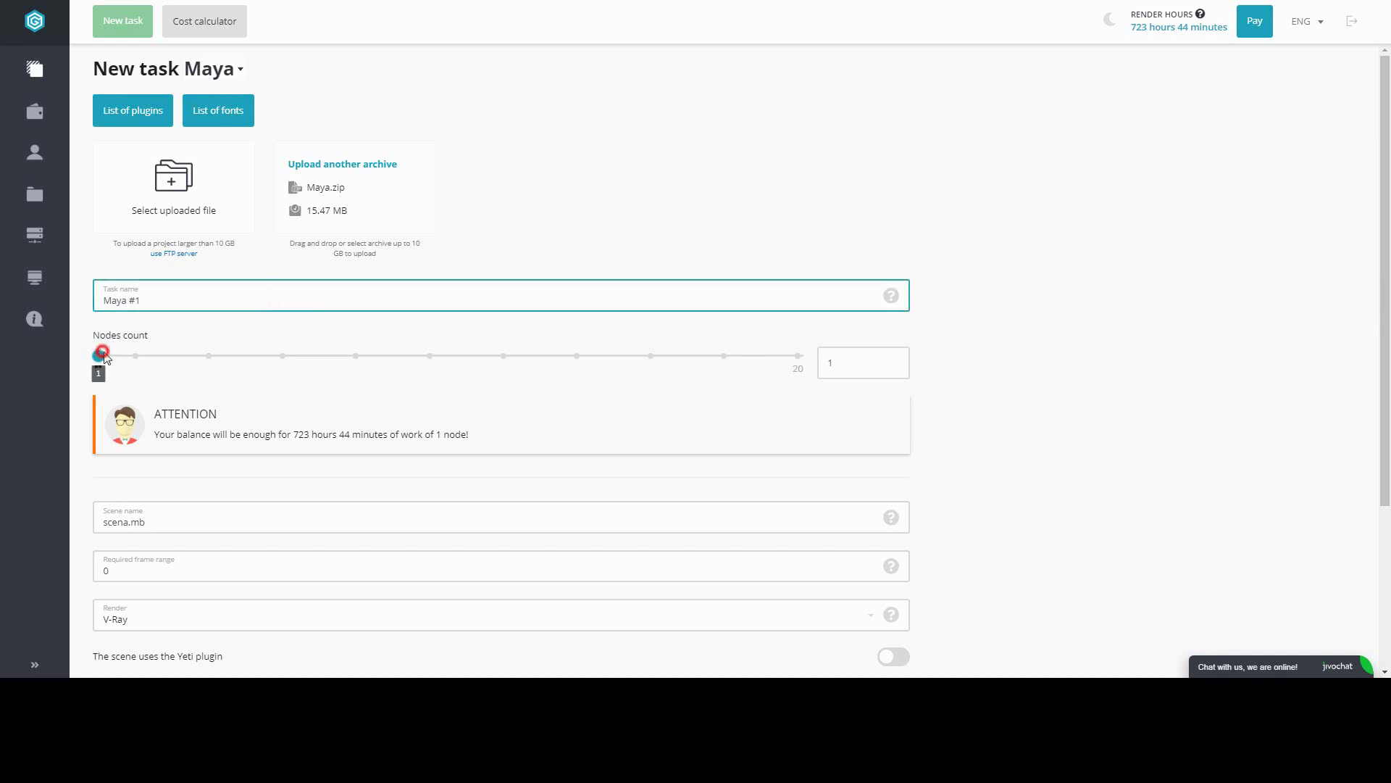
mouse_move(99, 357)
left_mouse_down()
mouse_move(282, 357)
mouse_move(98, 357)
left_mouse_up()
left_click(173, 356)
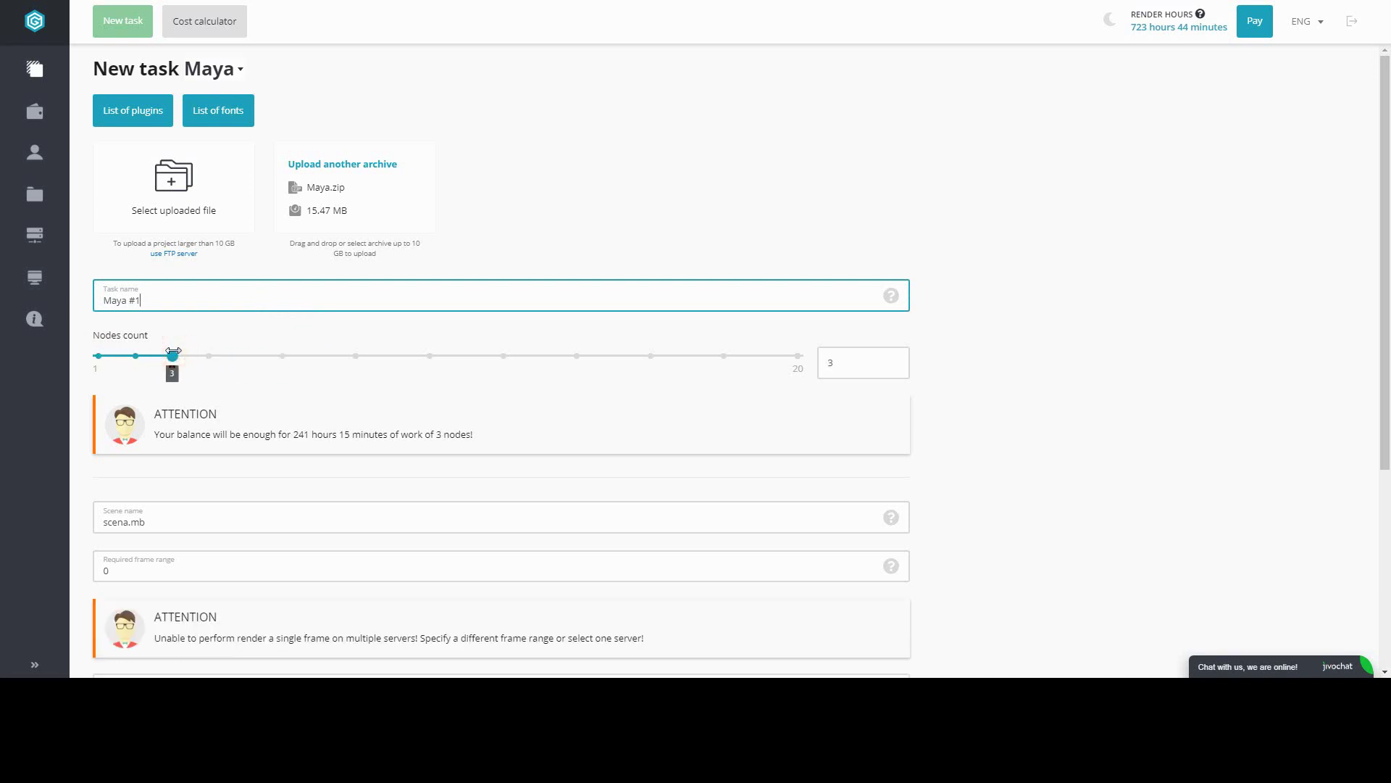
left_click_drag(173, 355, 99, 356)
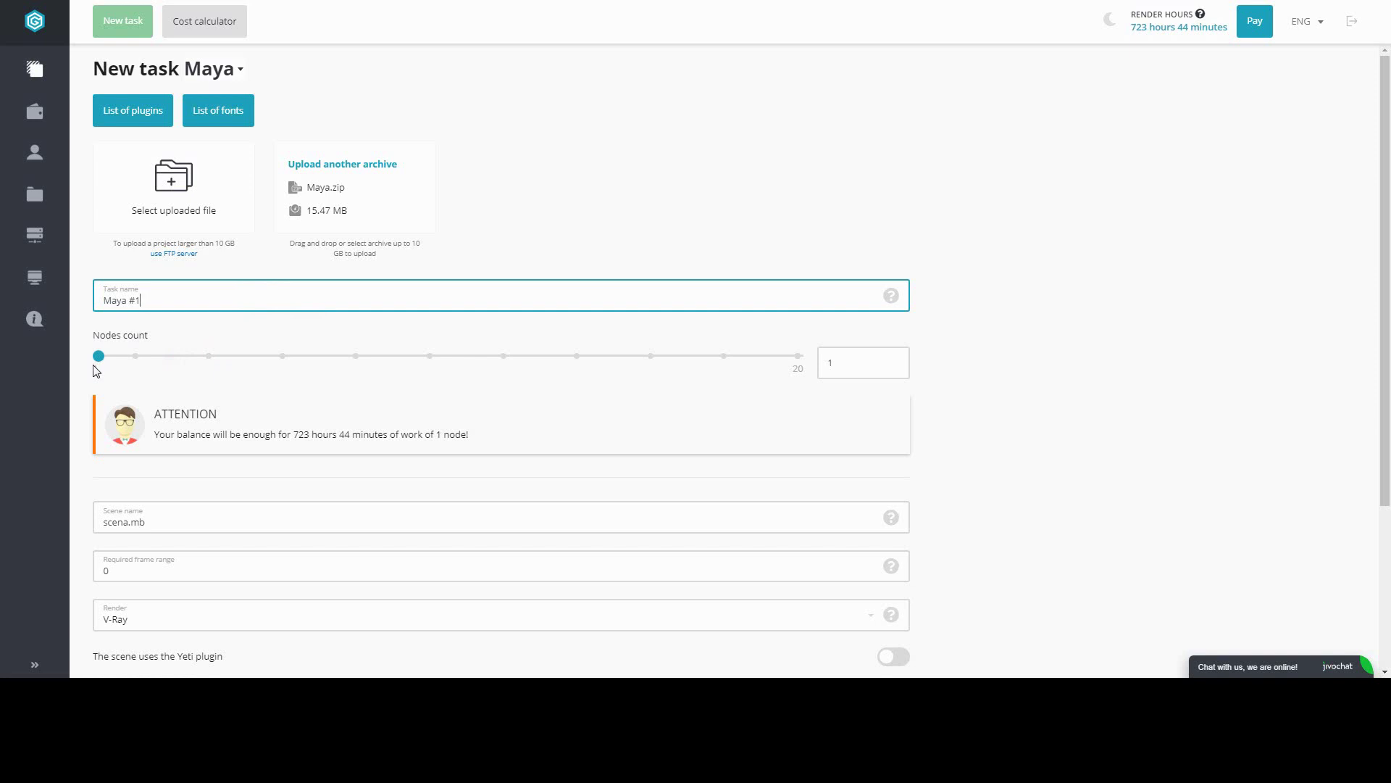
mouse_move(98, 356)
scroll(96, 371, "down", 3)
scroll(95, 370, "down", 2)
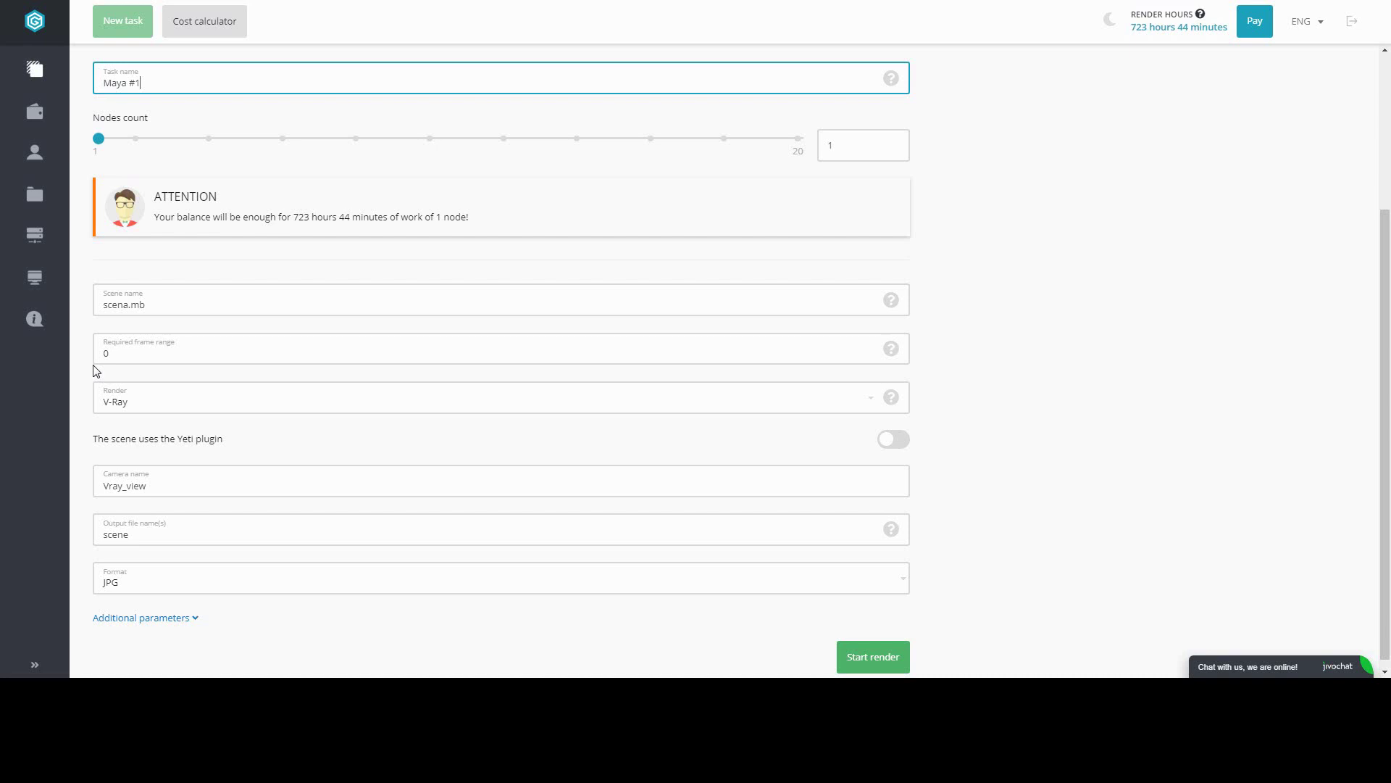
- Check the scene name and frame range, keep V-Ray, and leave the Yeti option off
left_click(182, 307)
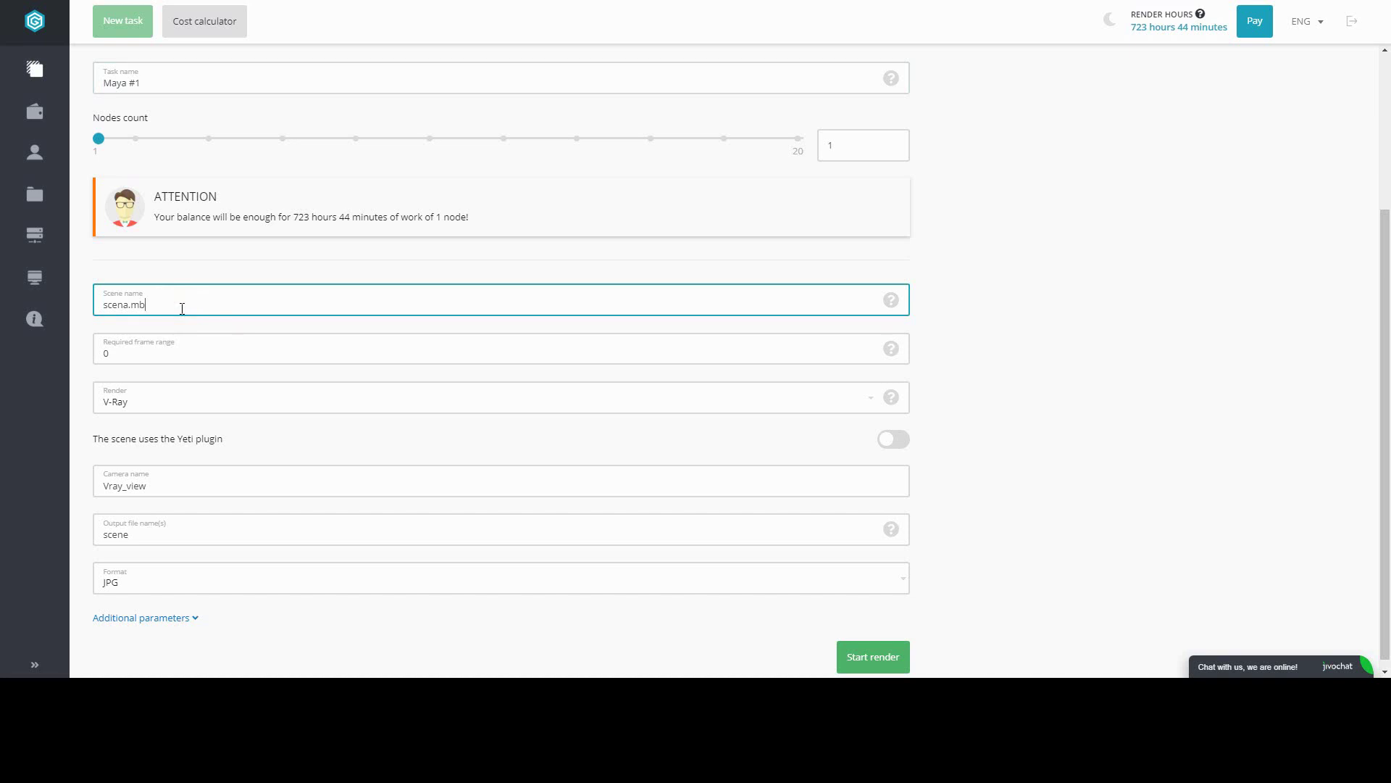
left_click(185, 348)
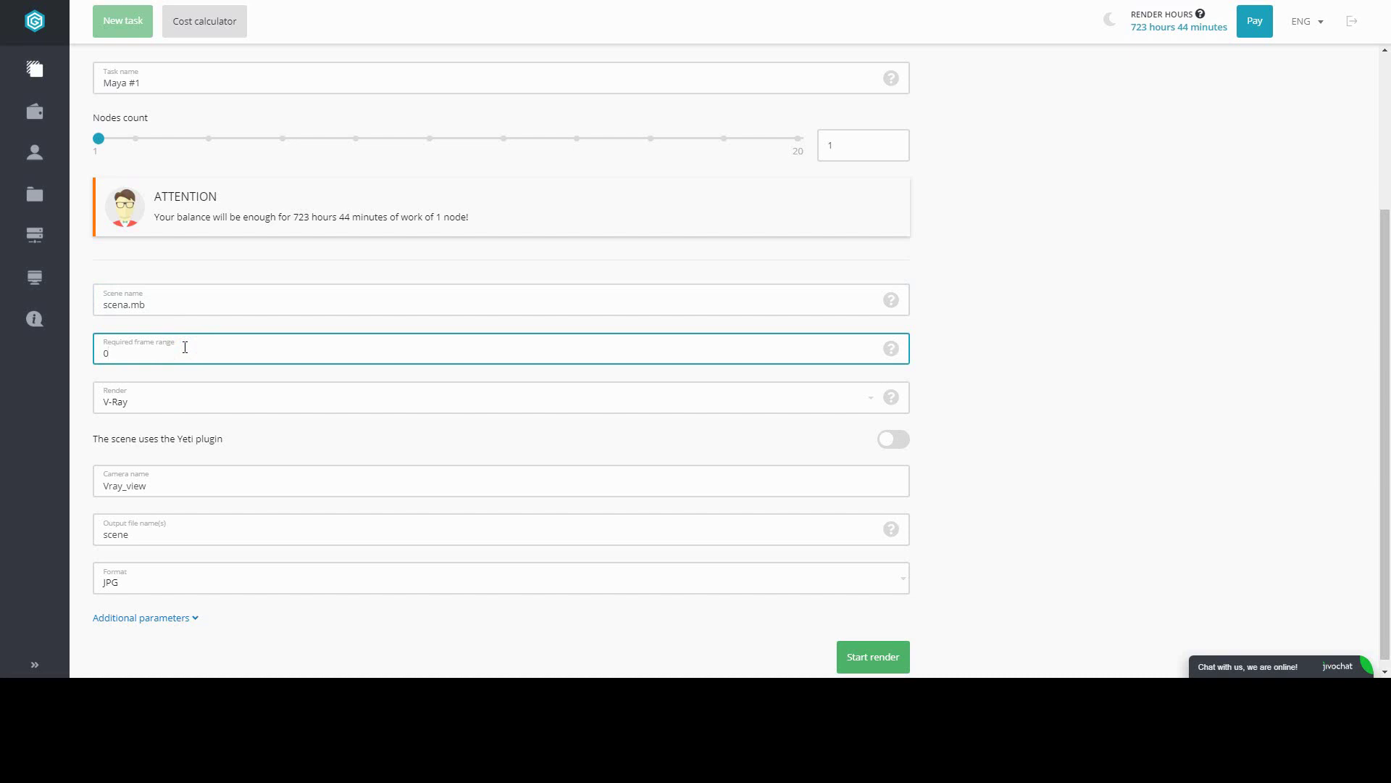
left_click(180, 397)
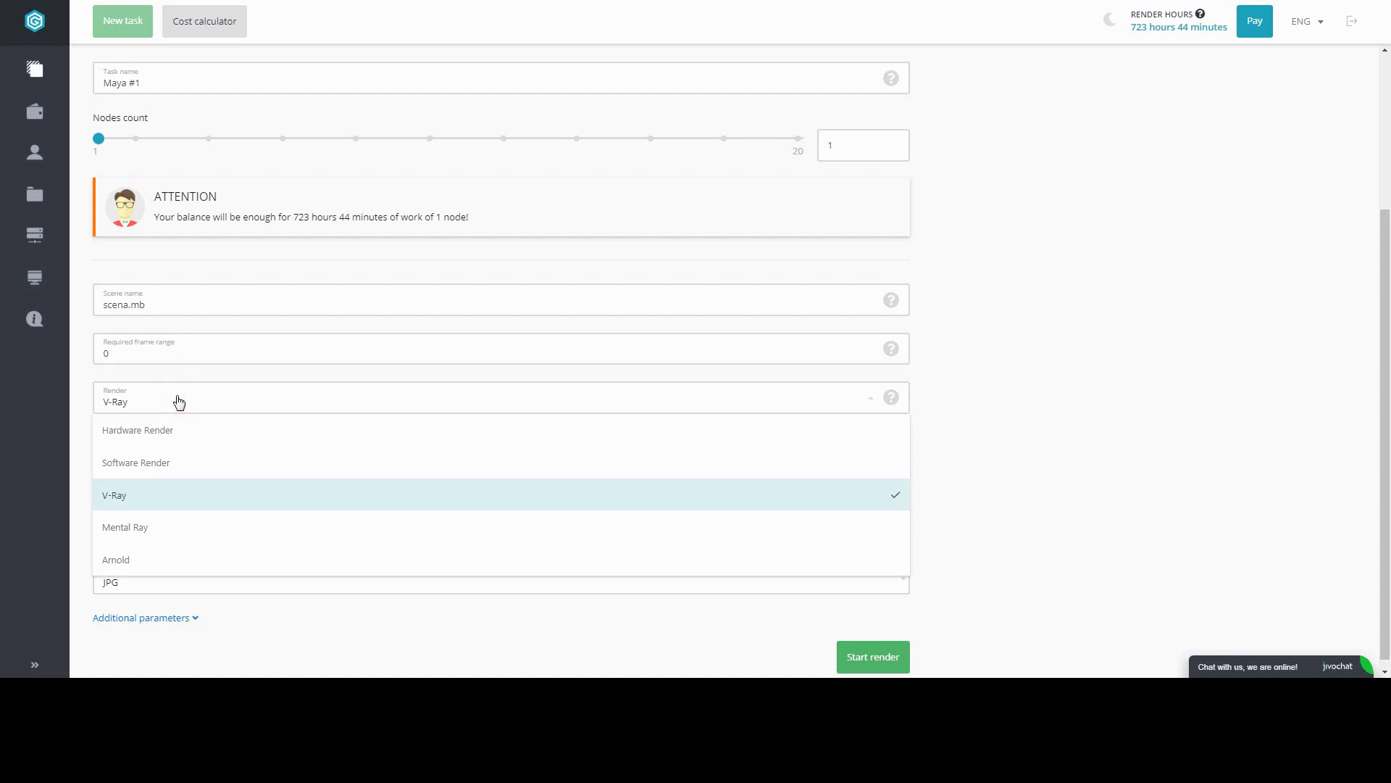
left_click(180, 401)
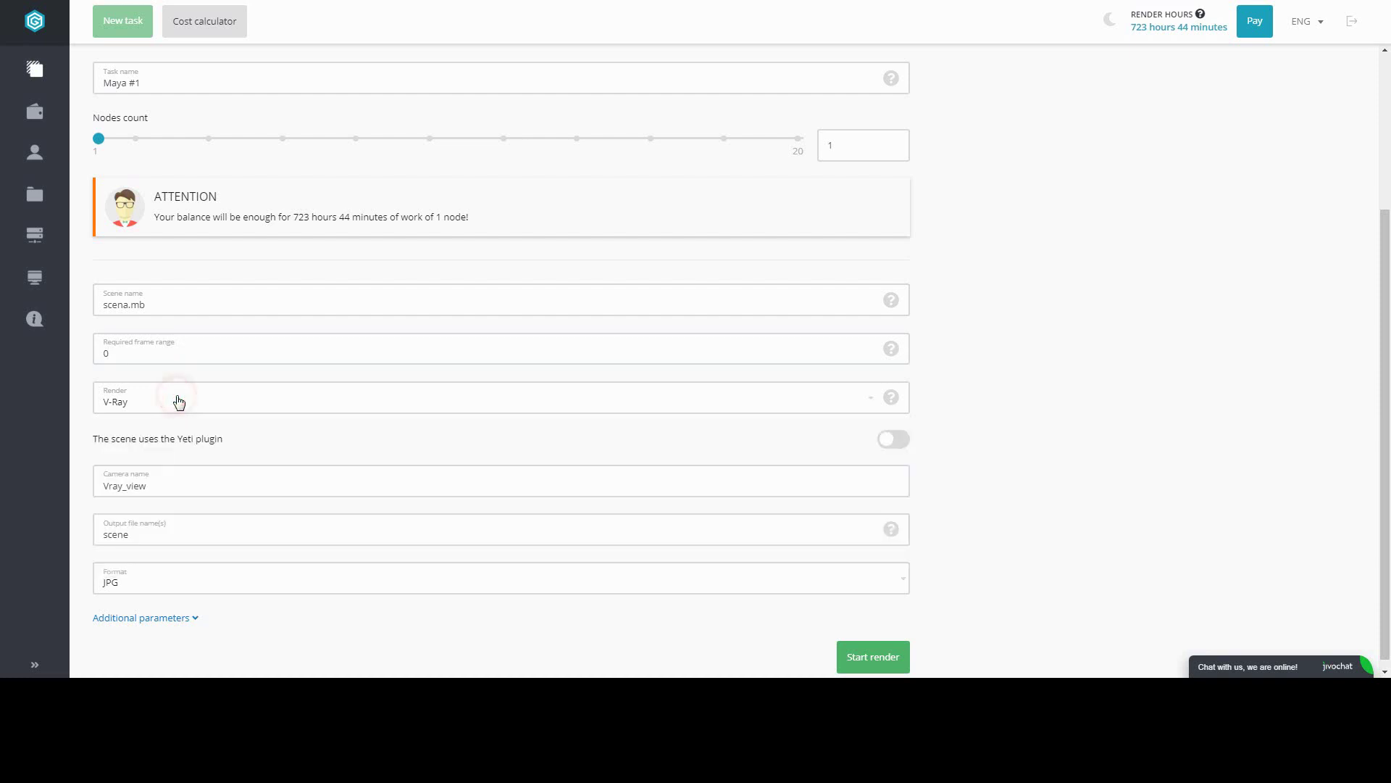
left_click(889, 440)
left_click(894, 442)
- Check the camera and output name, keep JPG format, and expand Additional parameters
left_click(264, 486)
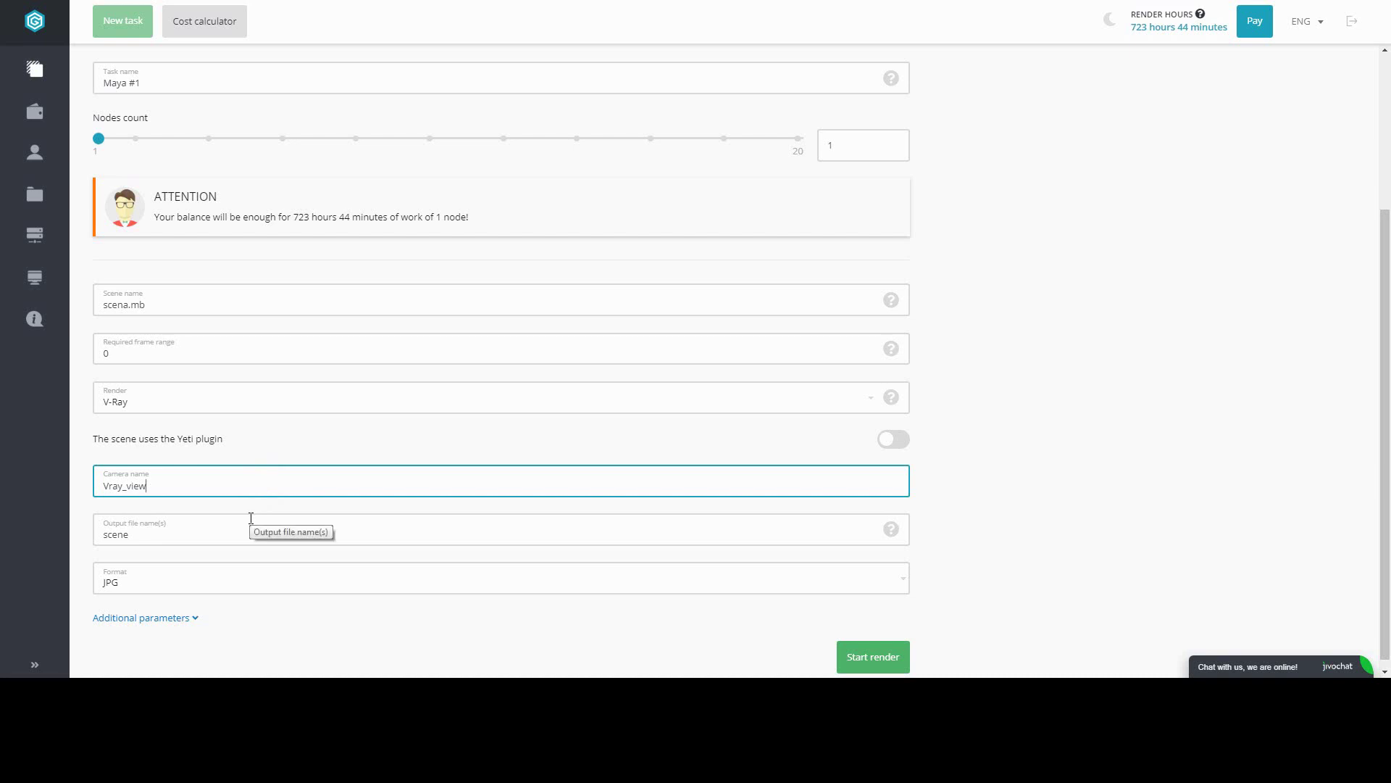
left_click(250, 518)
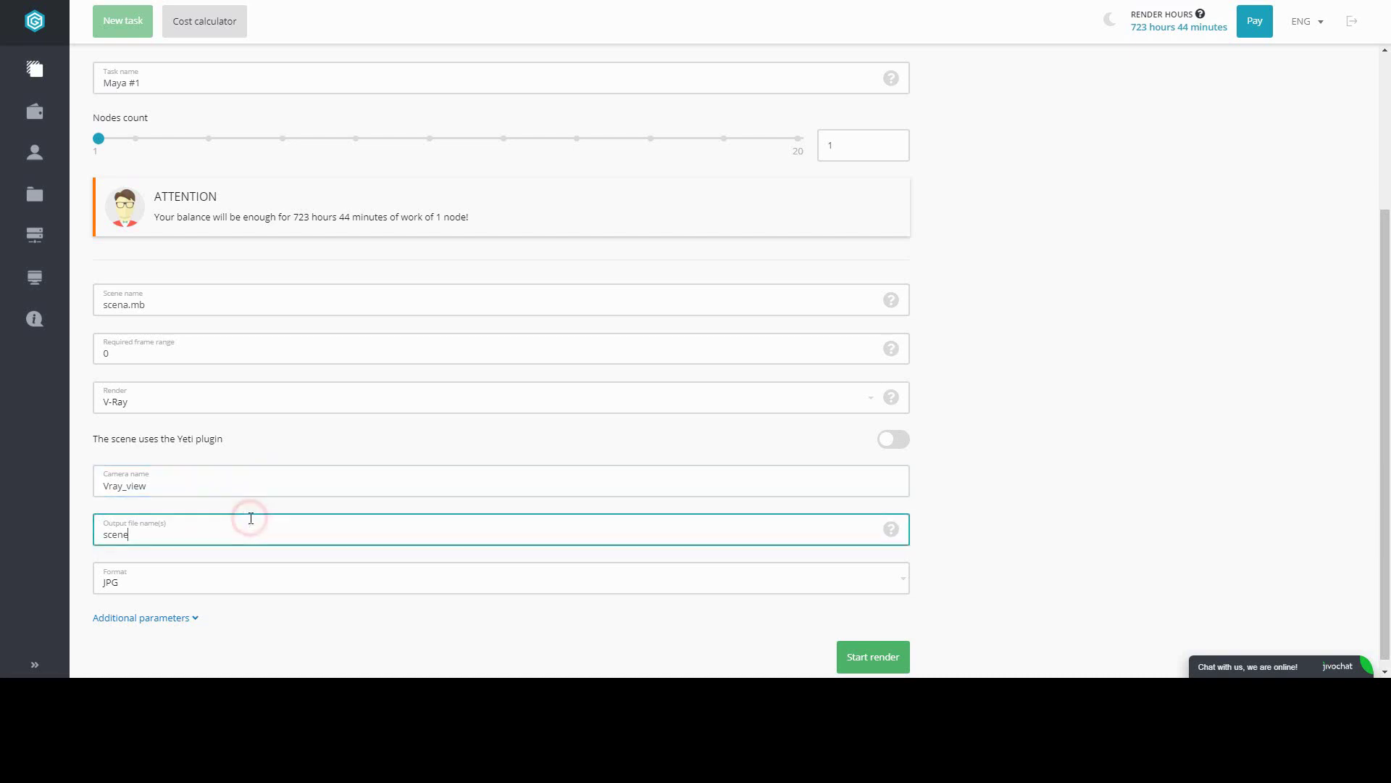
left_click(161, 586)
left_click(161, 589)
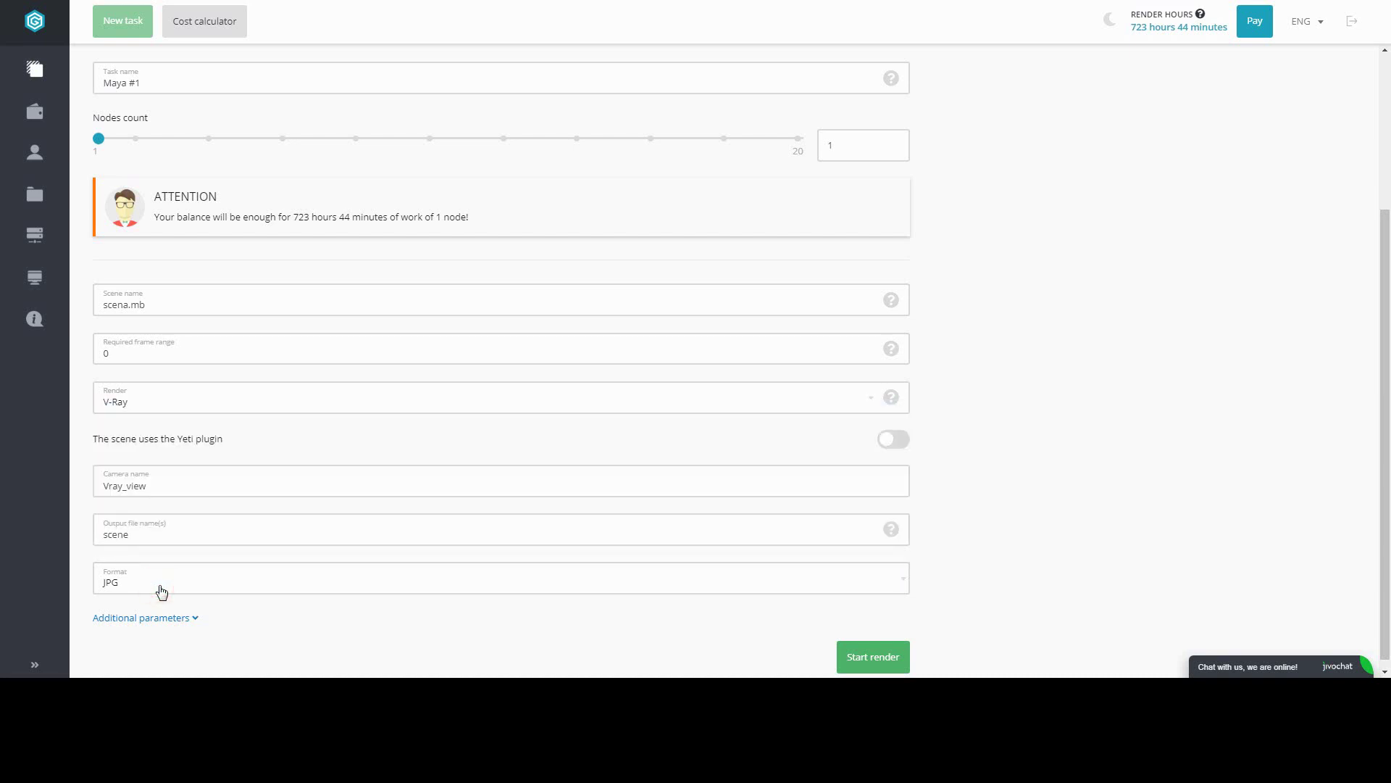
left_click(192, 618)
scroll(196, 605, "down", 2)
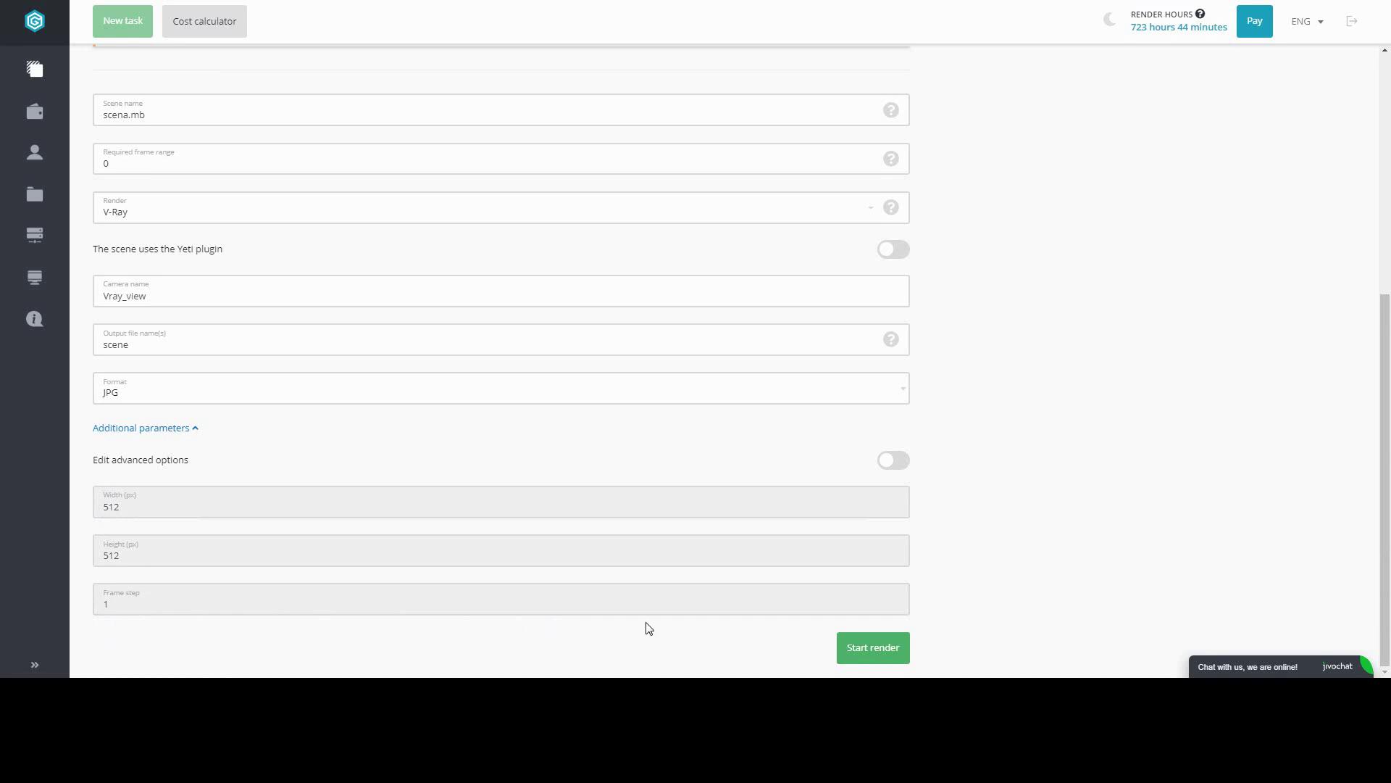
- Start rendering the Maya #1 task
left_click(875, 642)
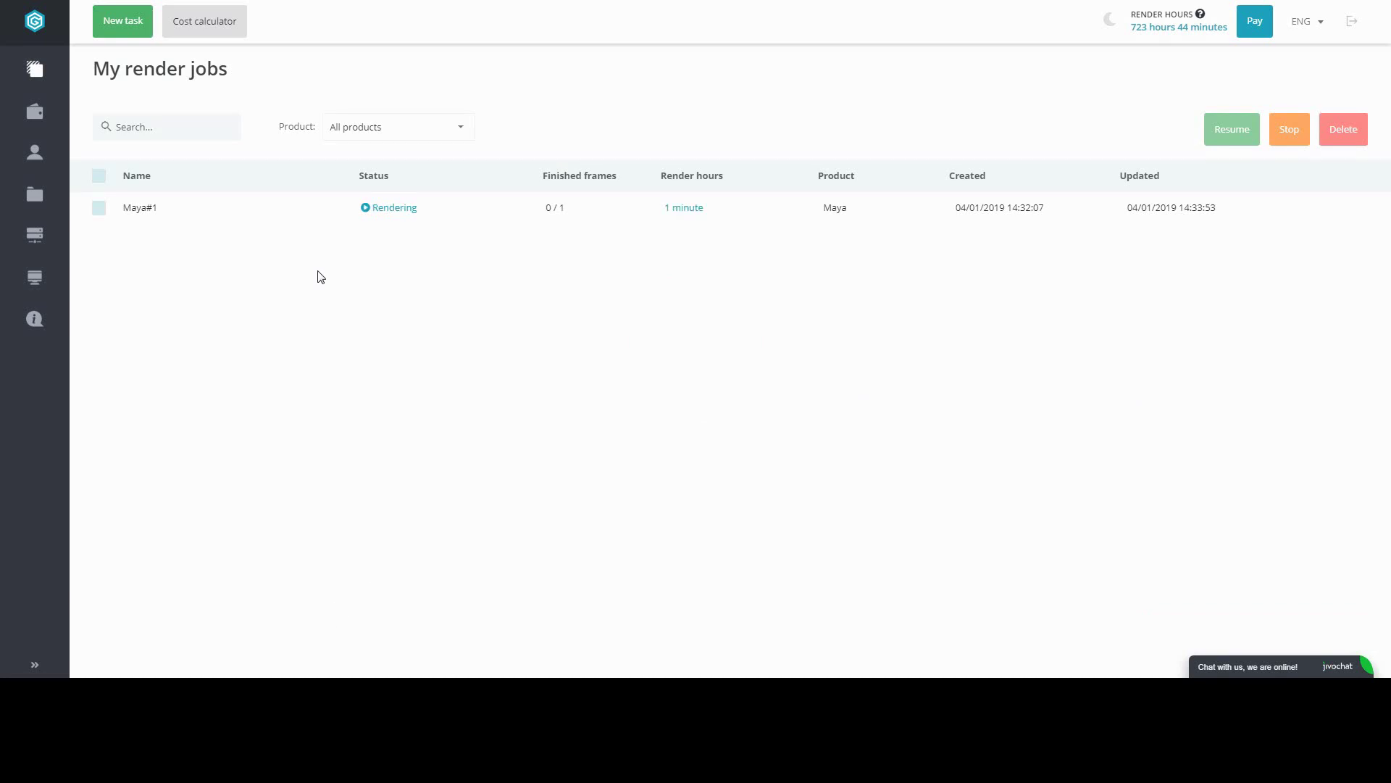
- Open the Maya#1 job, toggle Main parameters, view node status, then return to the jobs list
left_click(214, 209)
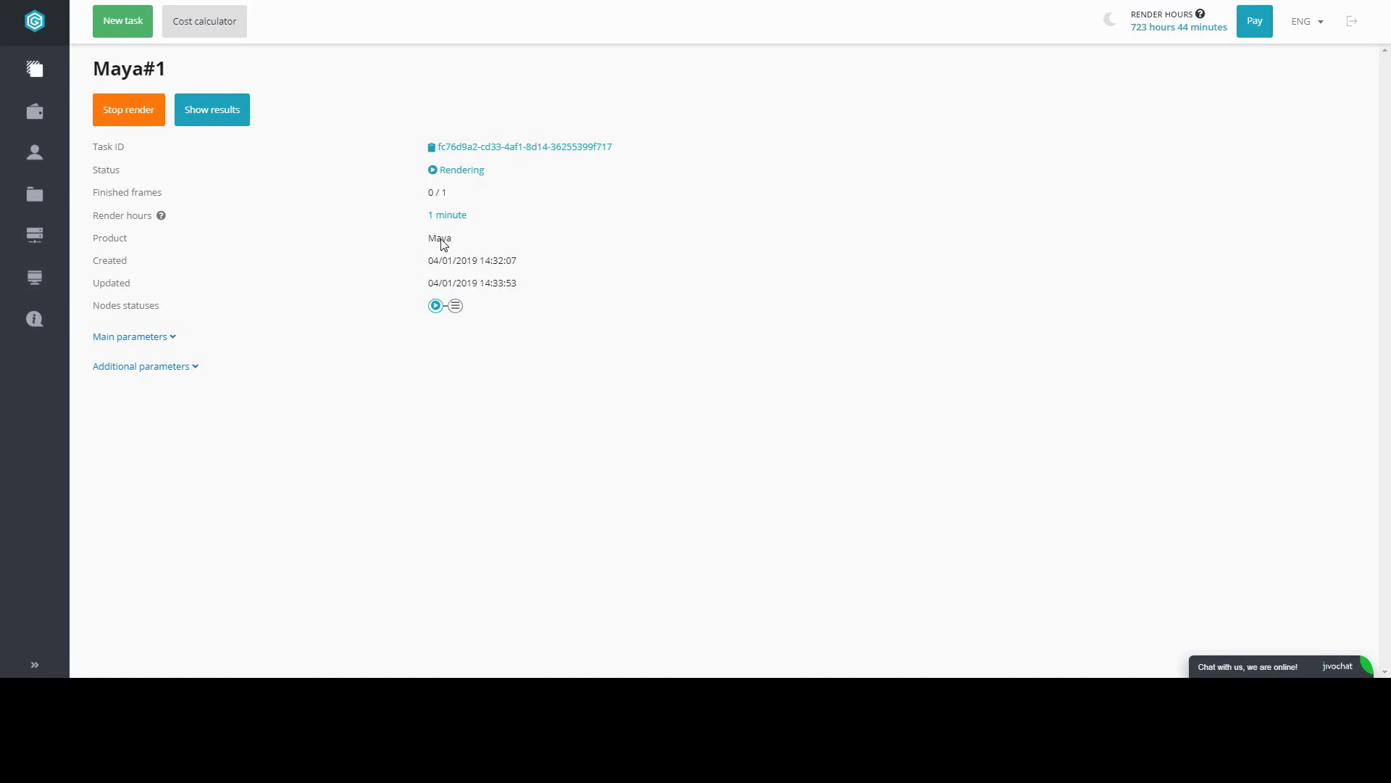
left_click(128, 338)
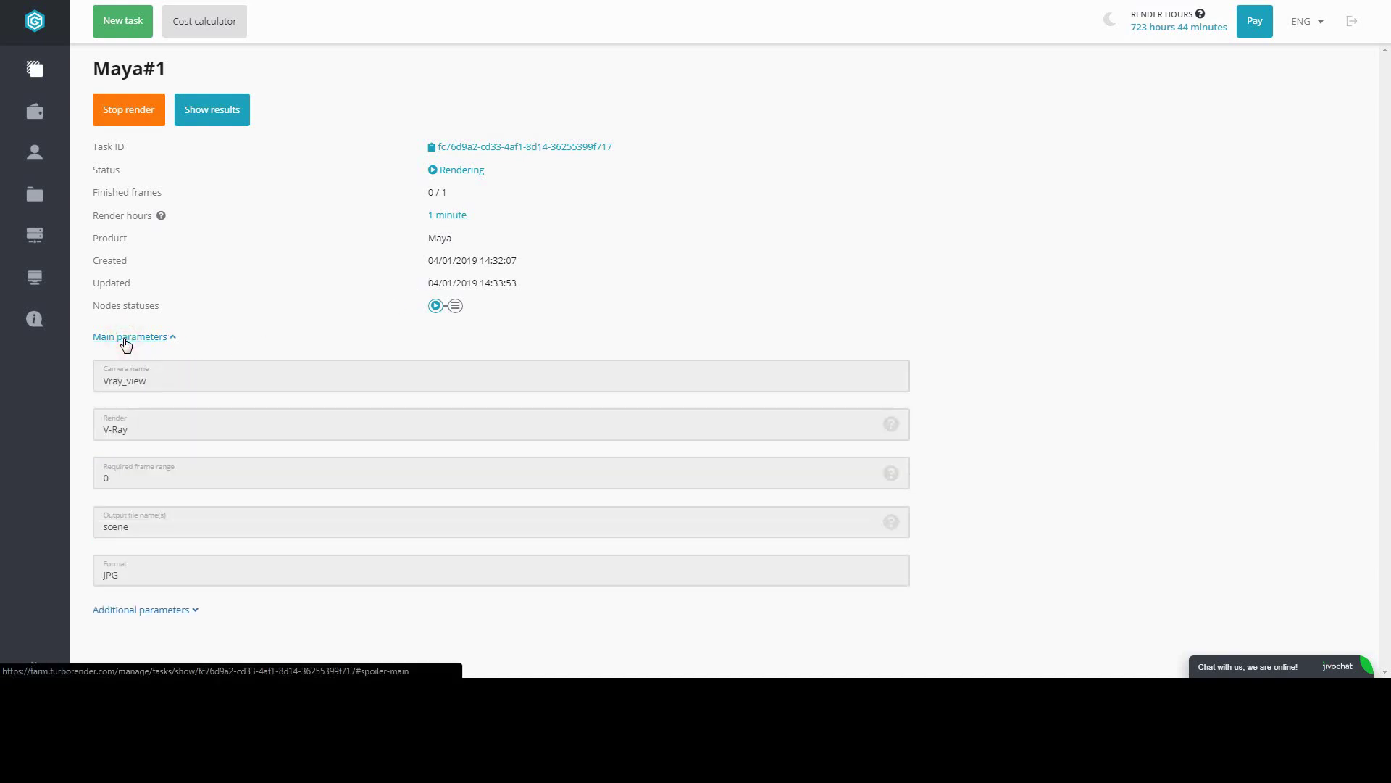
left_click(125, 344)
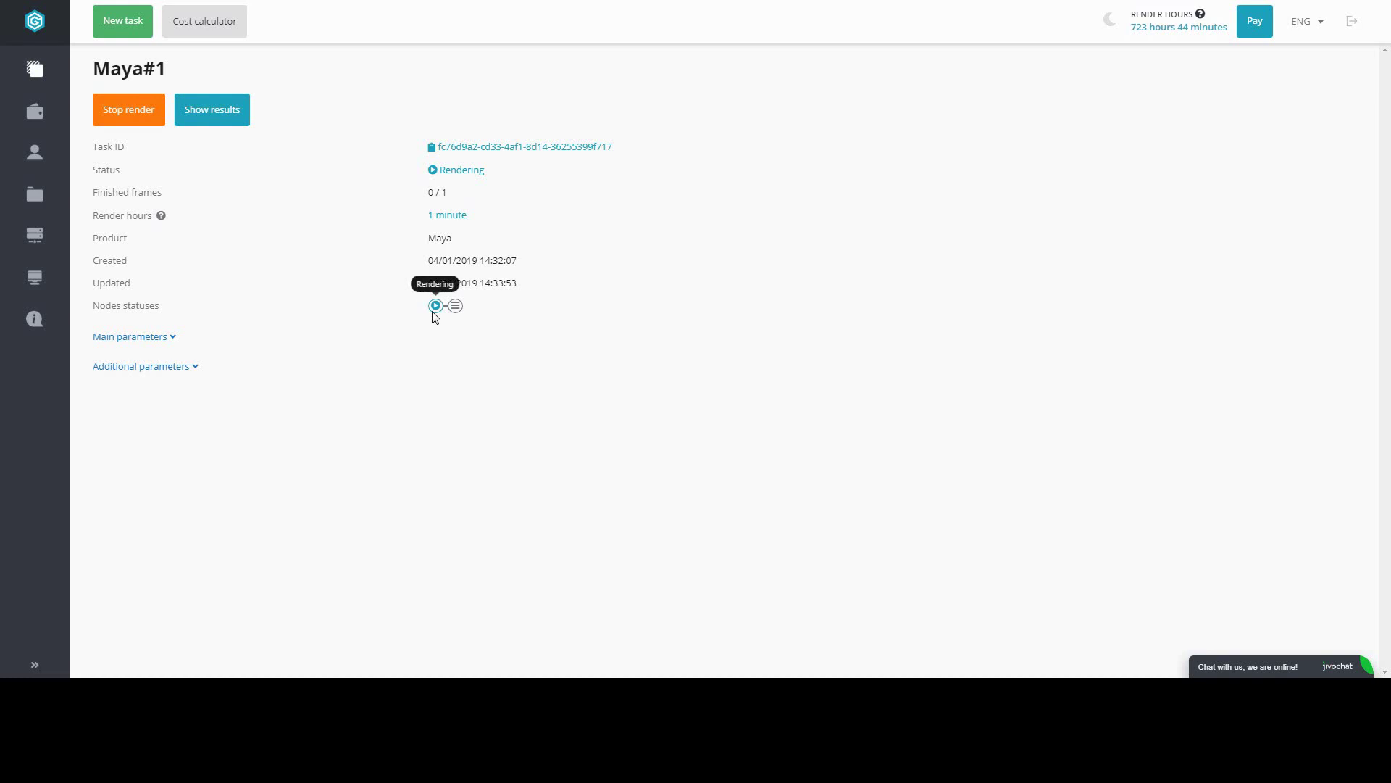
left_click(454, 305)
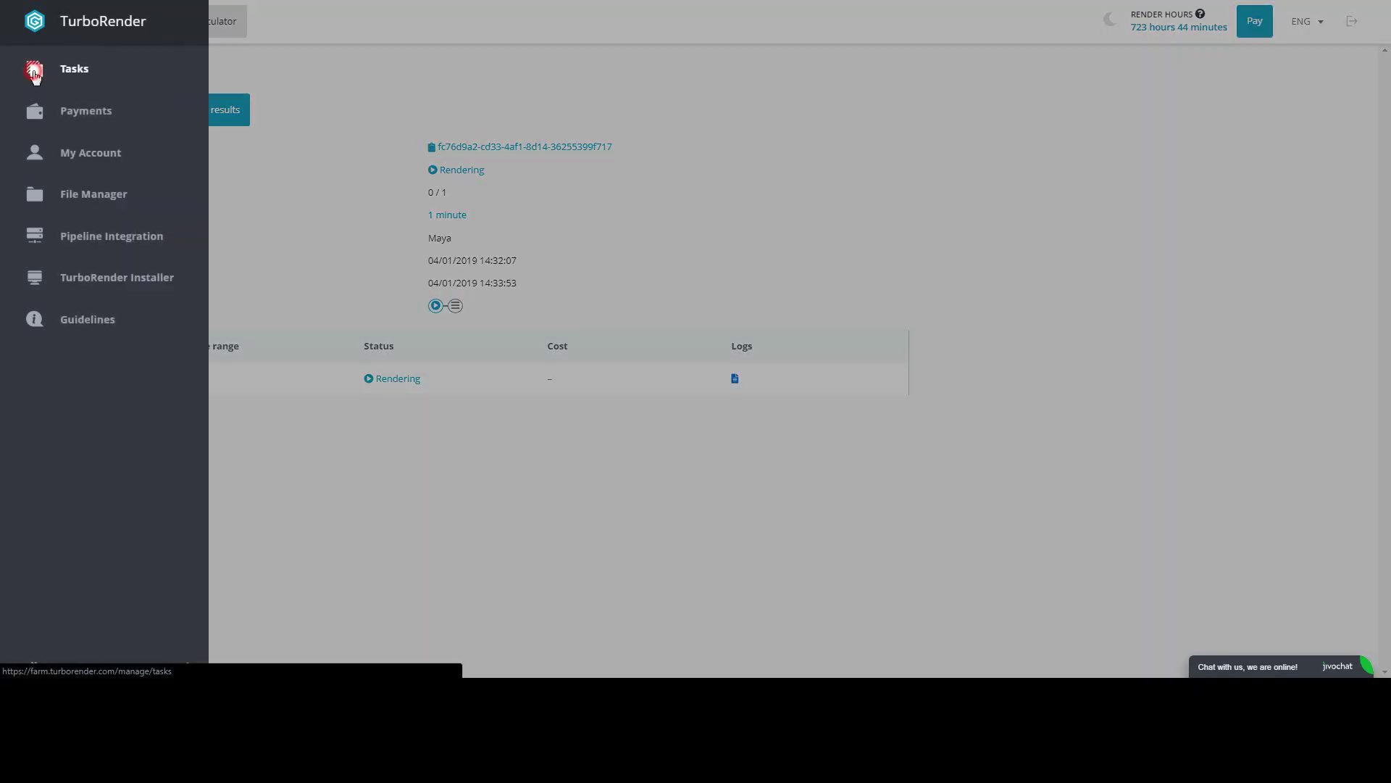
left_click(35, 72)
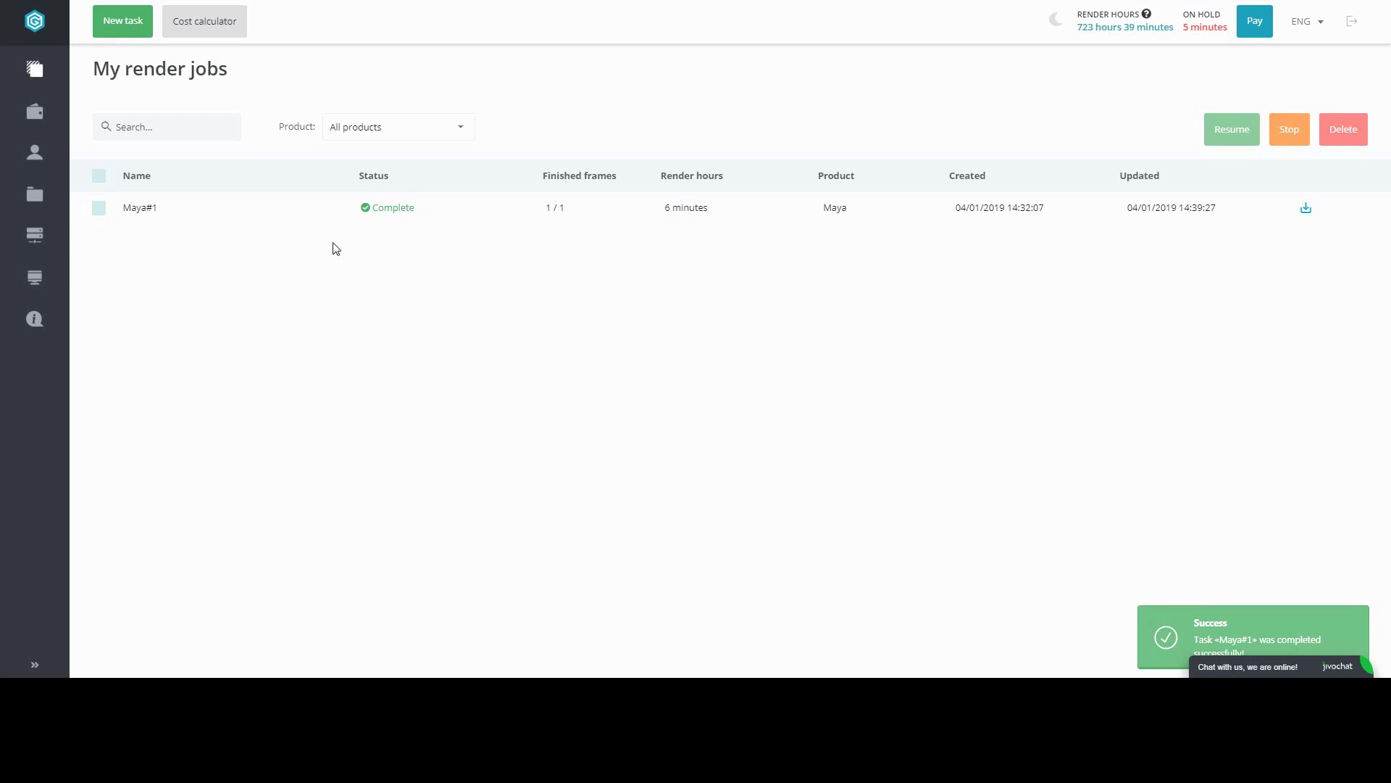
- Download the Maya1_Vray_view results archive from the completed Maya#1 job and open it
left_click(189, 210)
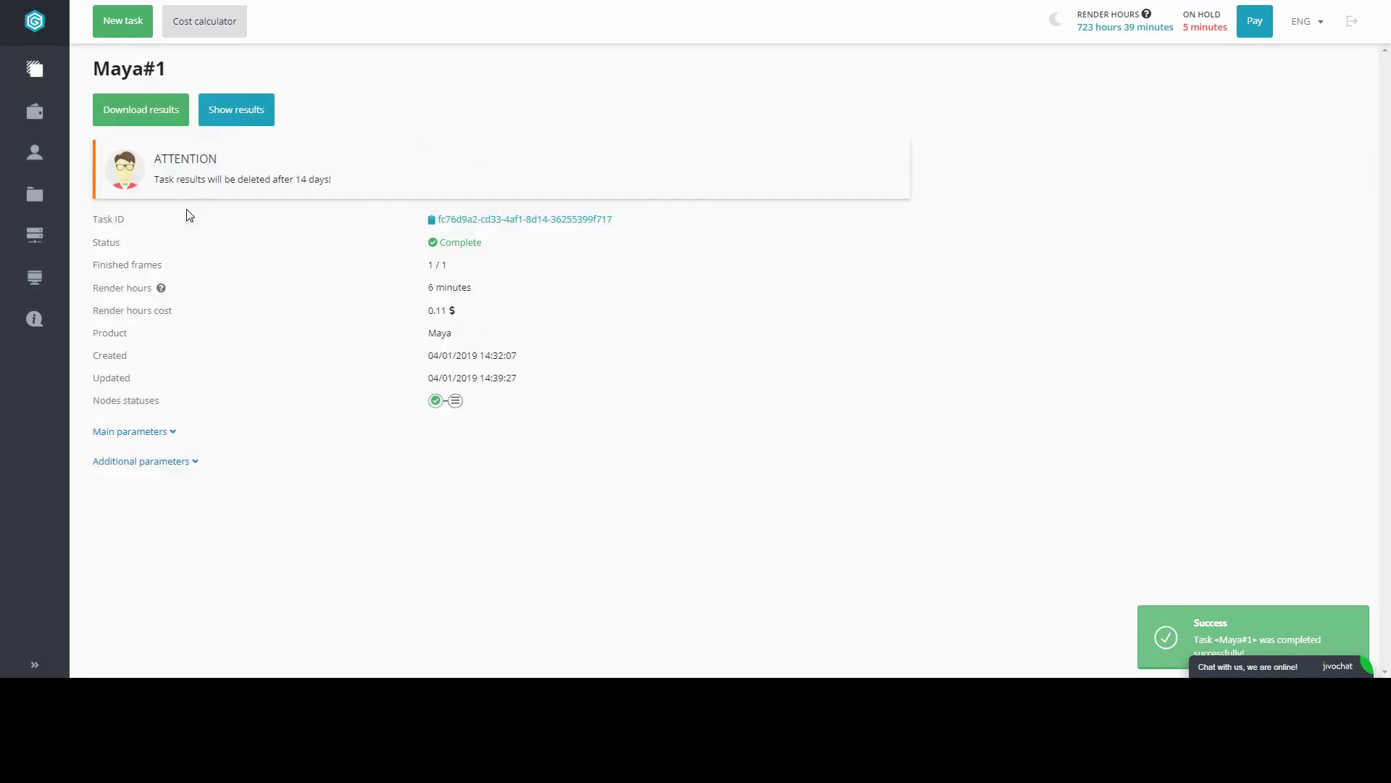
left_click(163, 125)
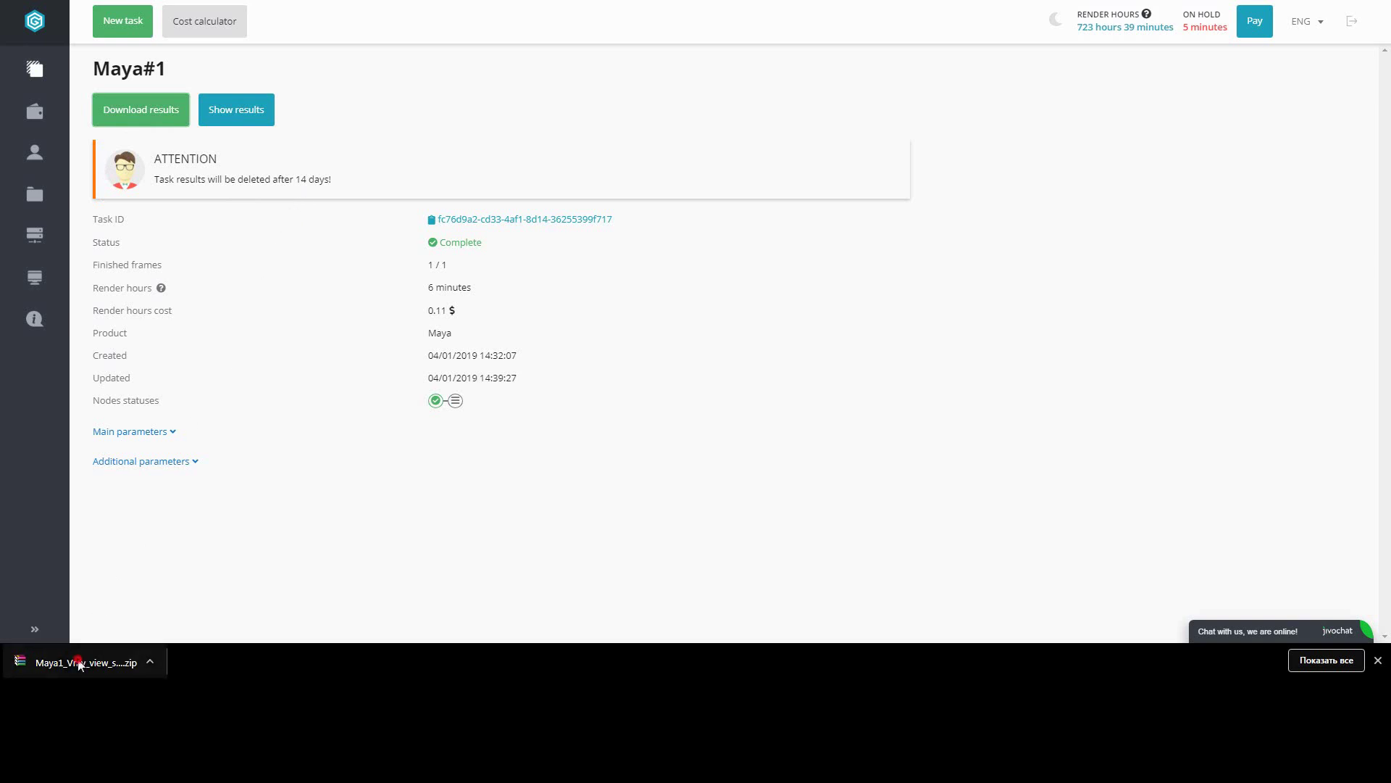
left_click(81, 661)
left_click(137, 142)
- Open scene.png from the archive to view the 1920×1080 bottle, glass and bucket render
double_click(138, 143)
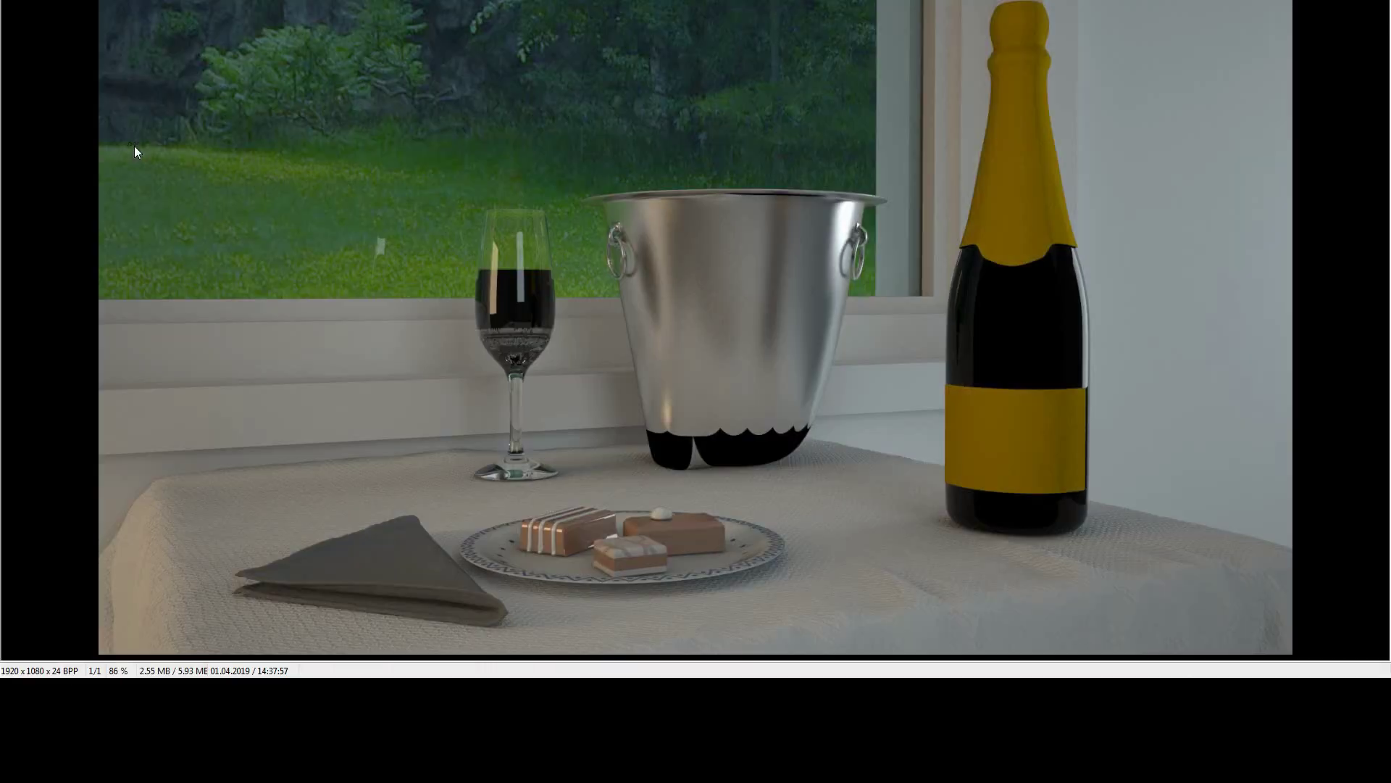